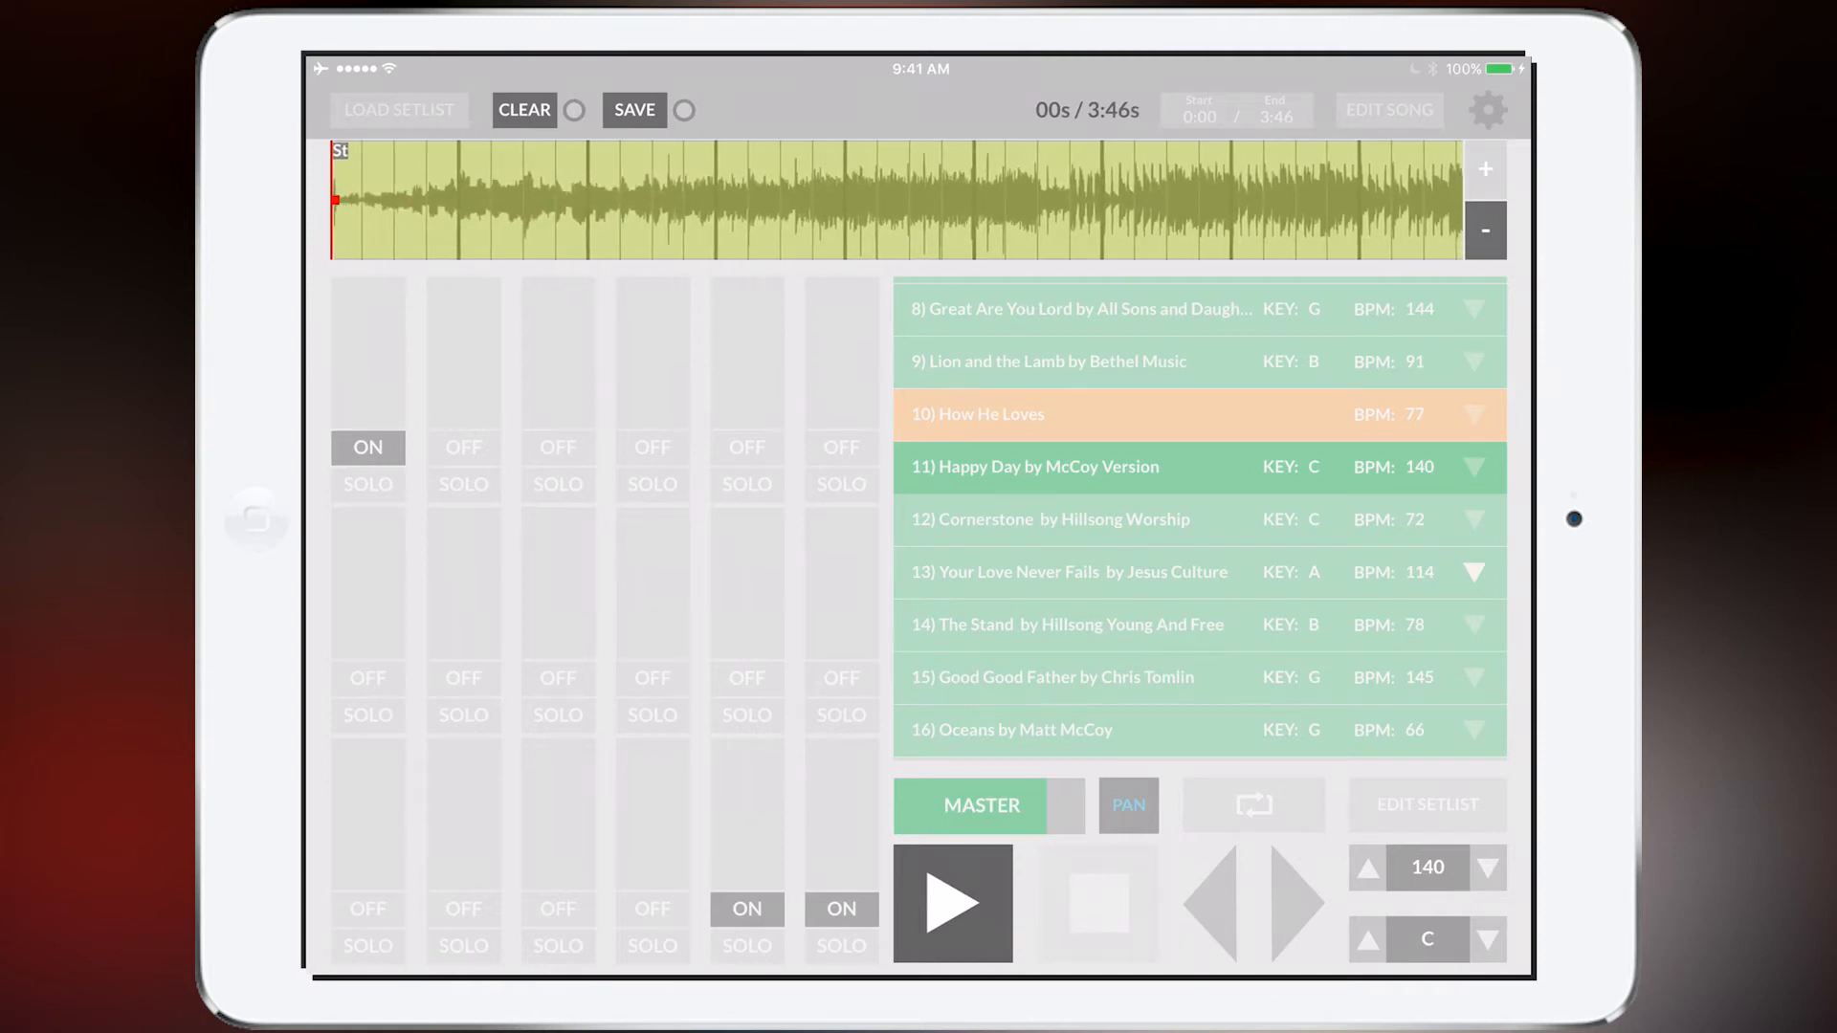
- Play Happy Day in the marker editor to hear where sections start
click(952, 903)
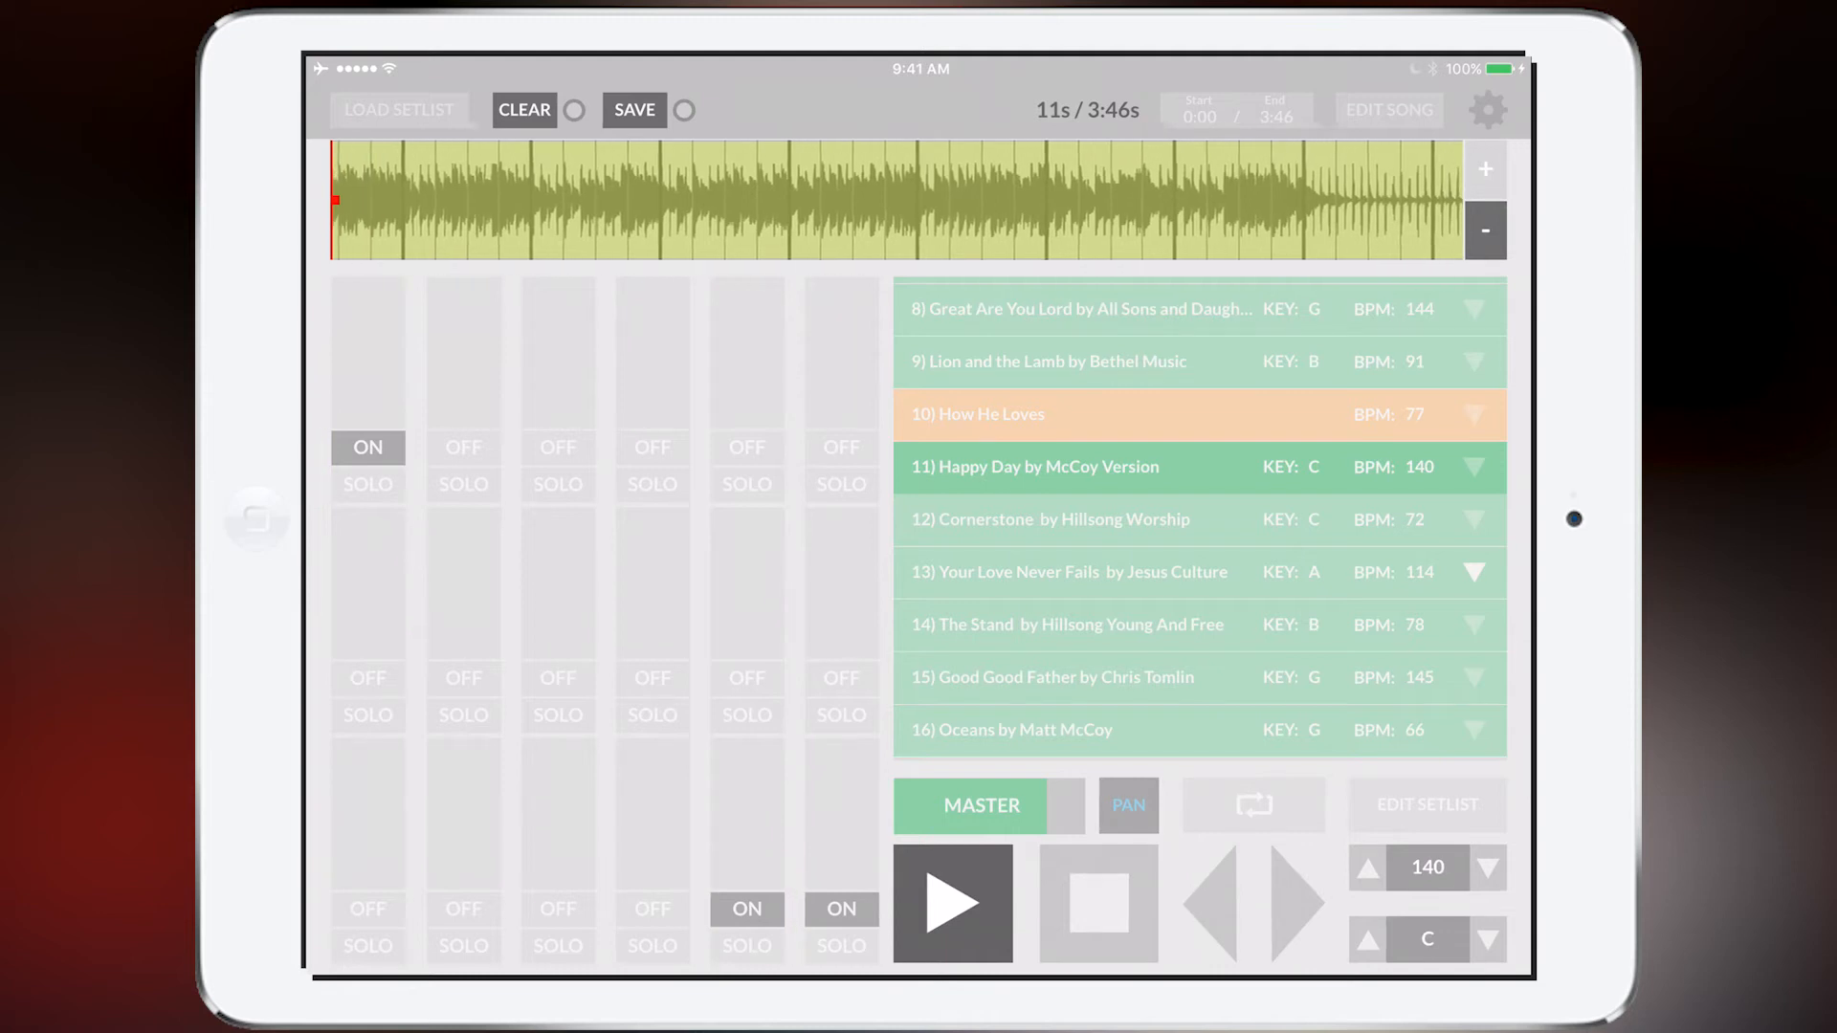
- Add a section marker at 8s and name it Intro
click(476, 201)
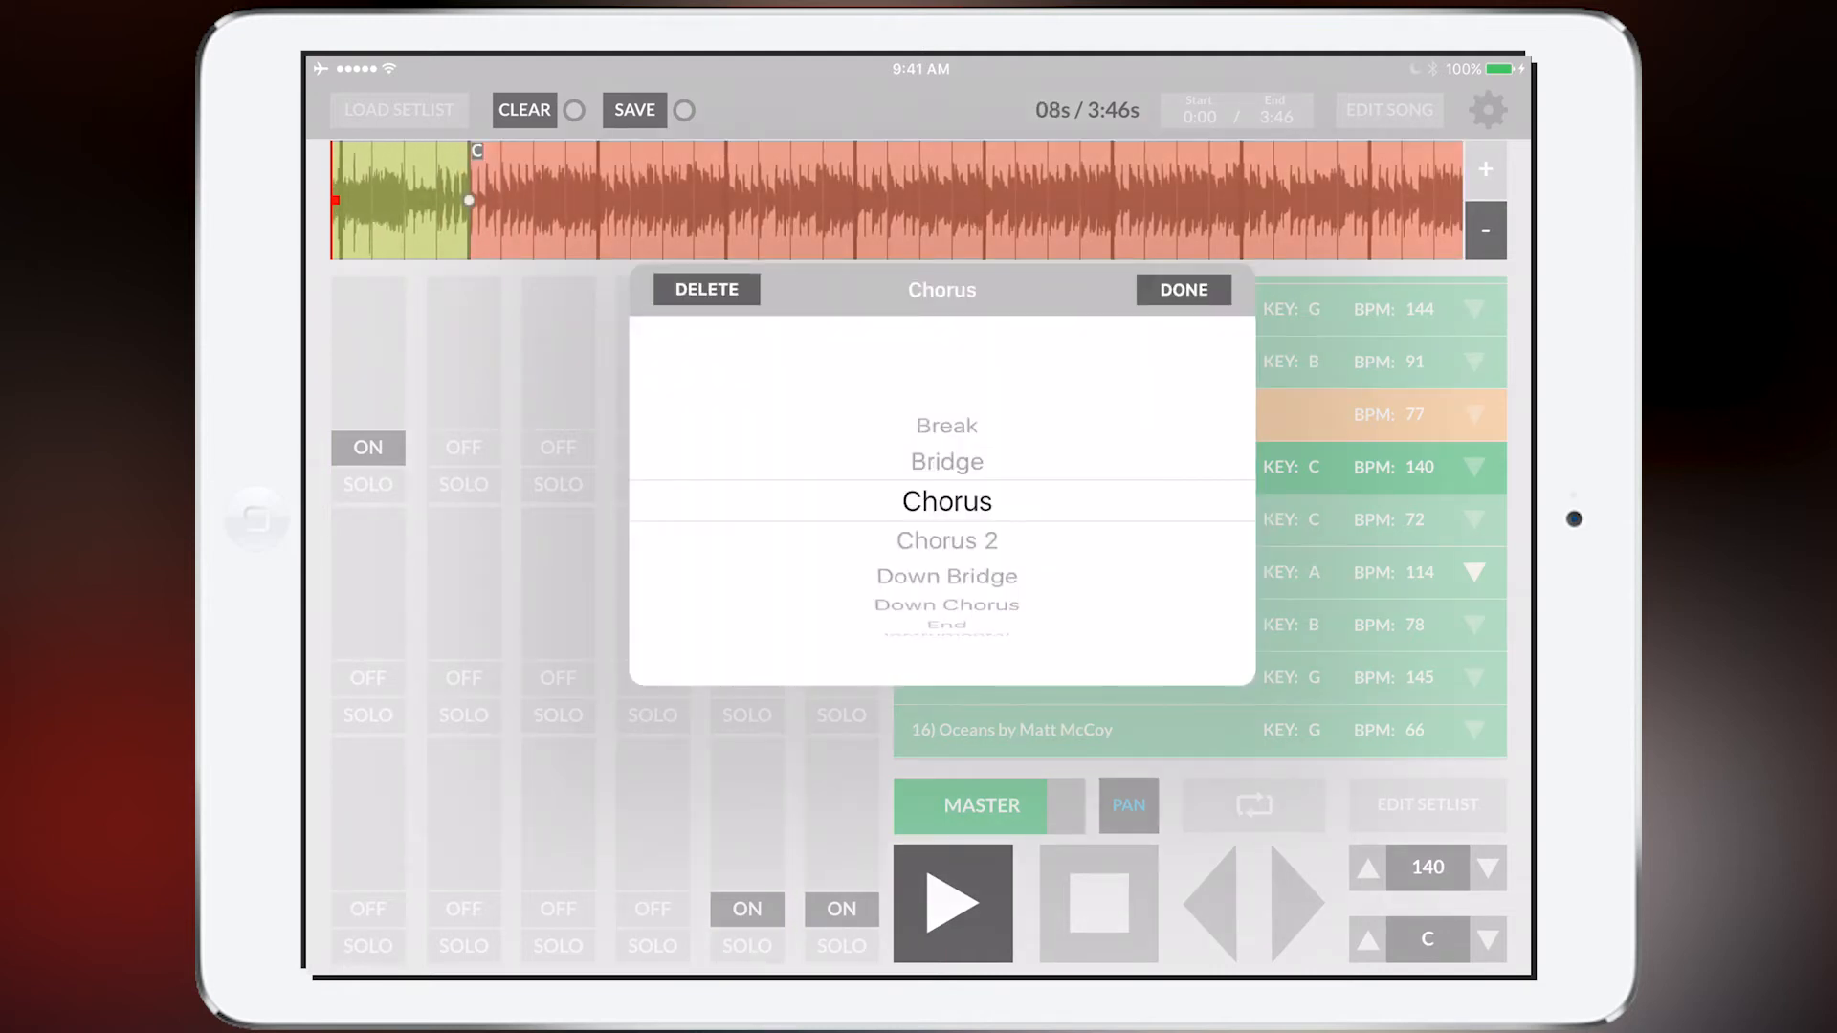
scroll(941, 497, down, 4)
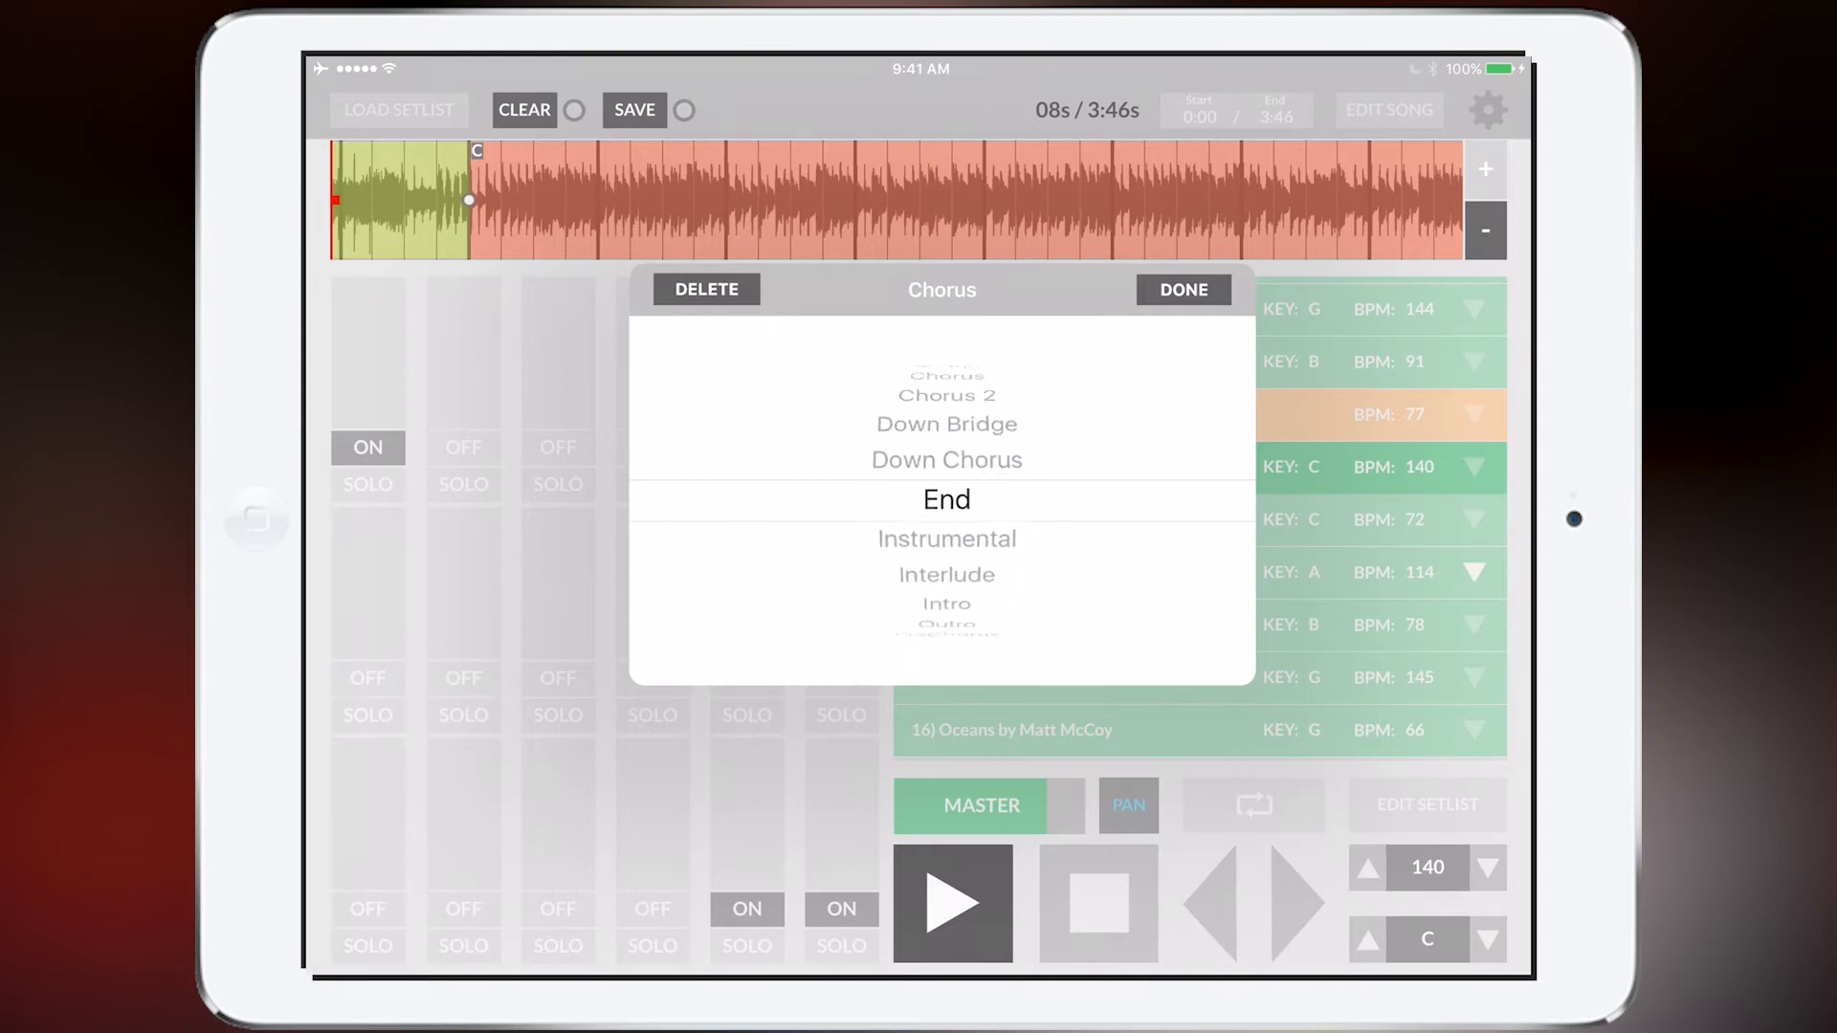
scroll(941, 496, down, 3)
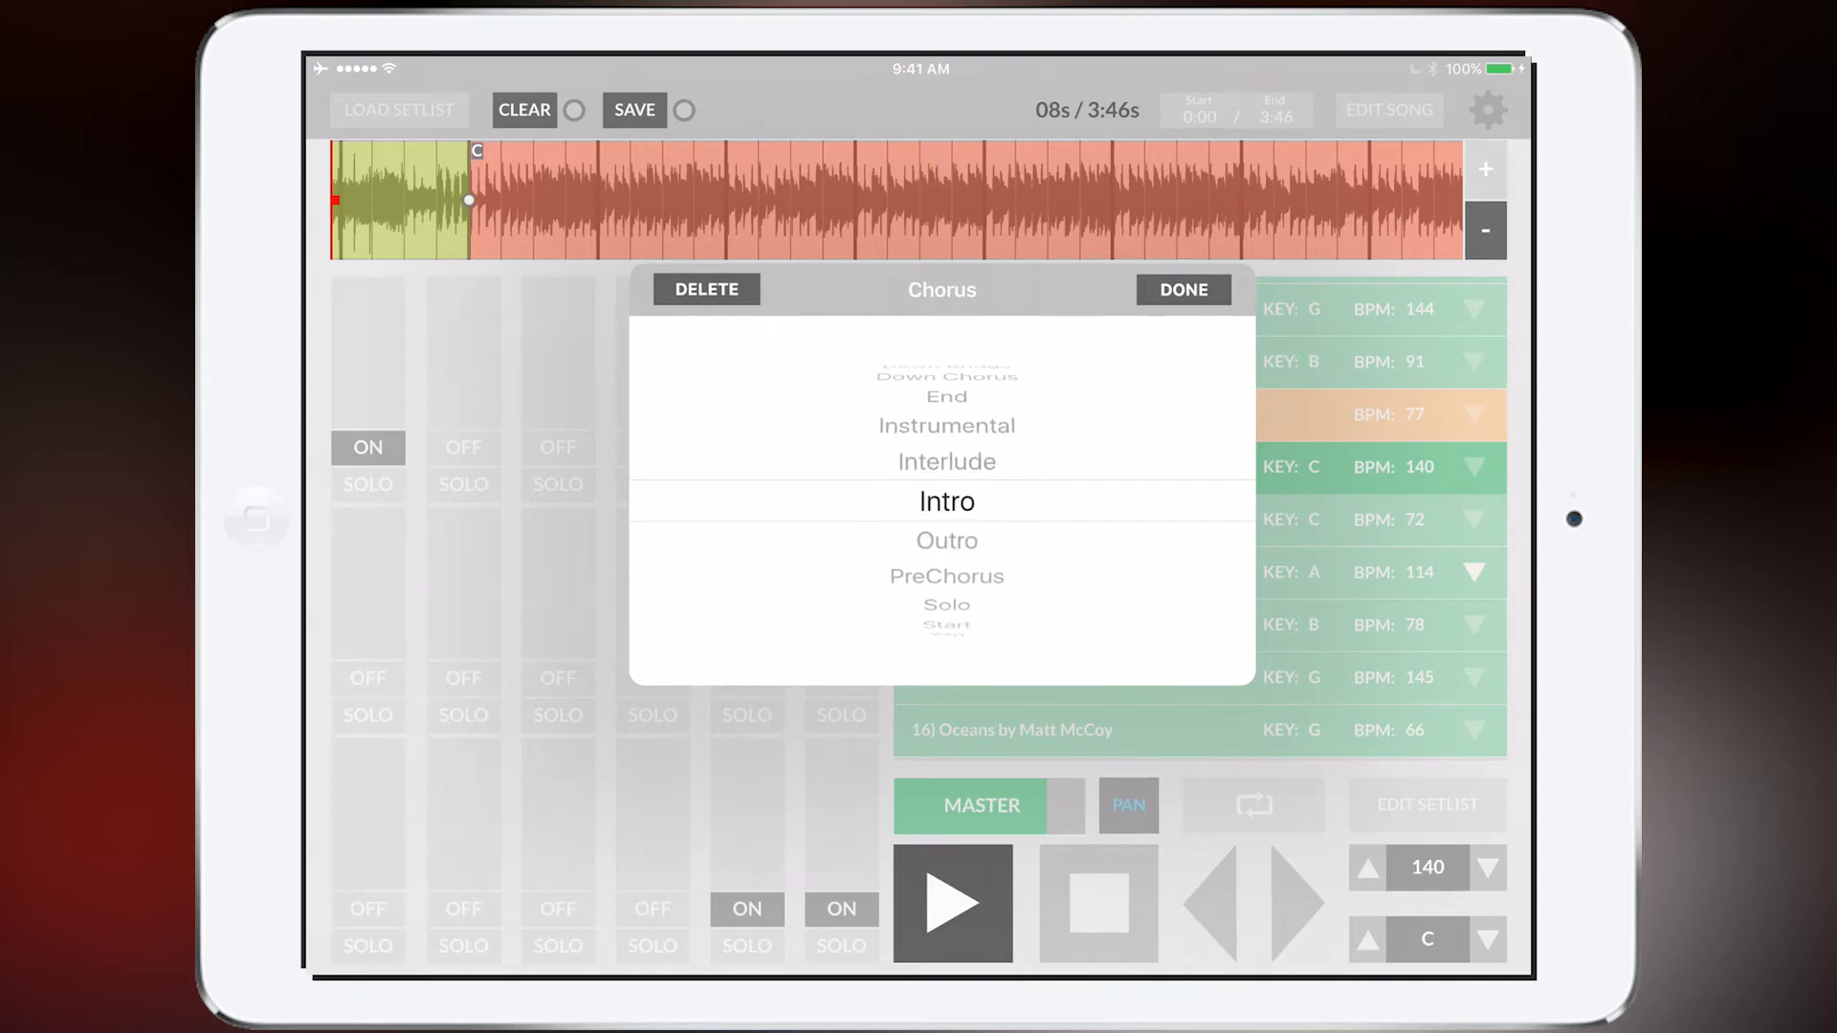
click(1184, 289)
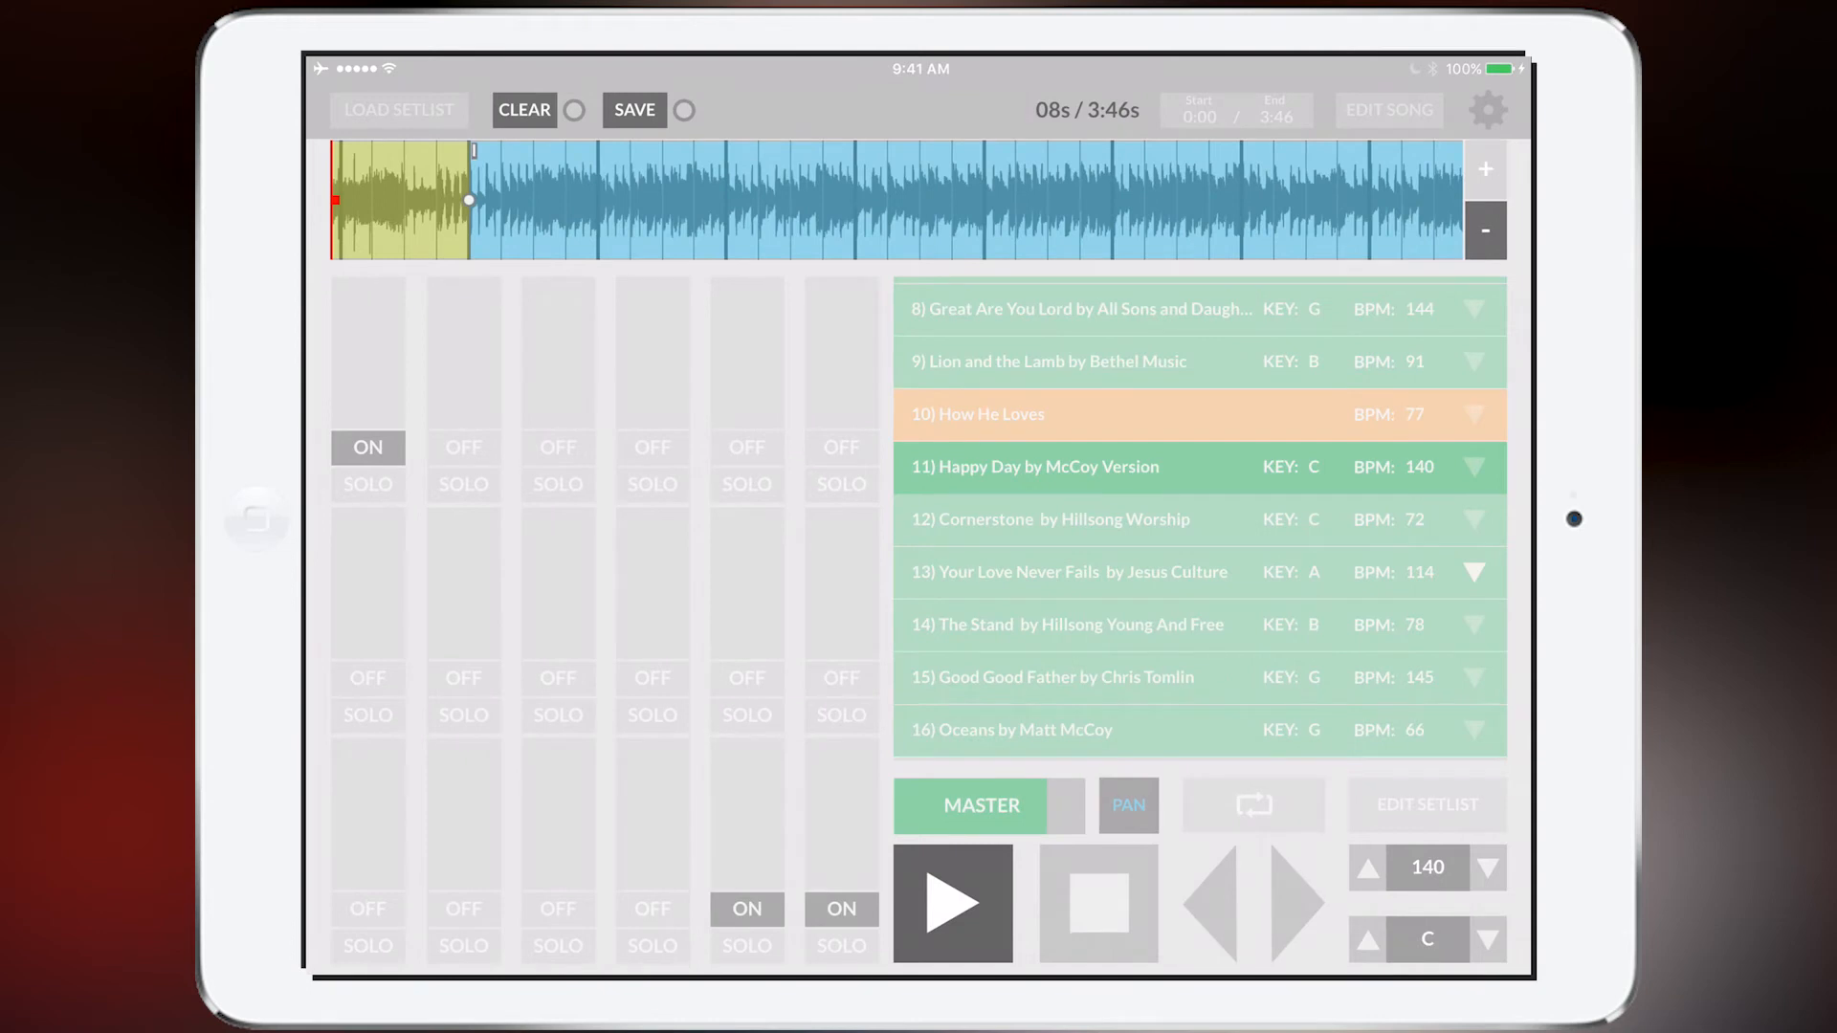
scroll(898, 201, right, 5)
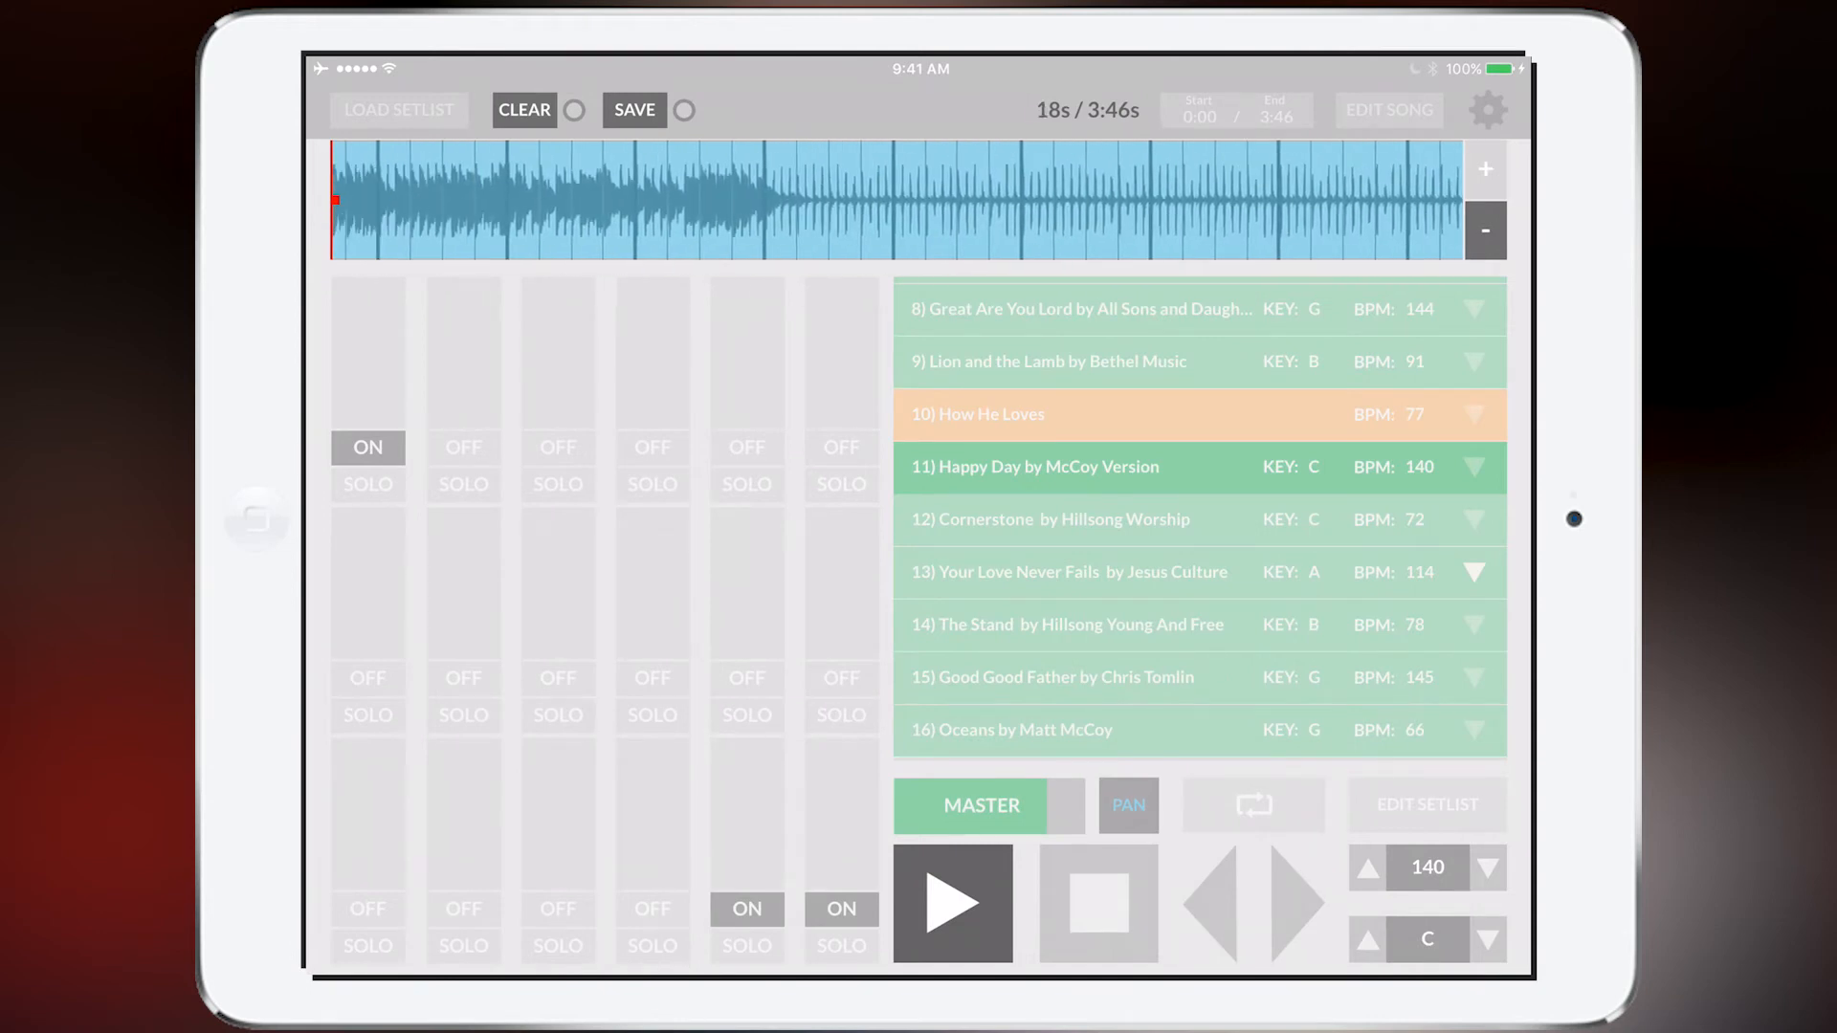
- Add a second marker at 18s and name it Verse 1
click(771, 201)
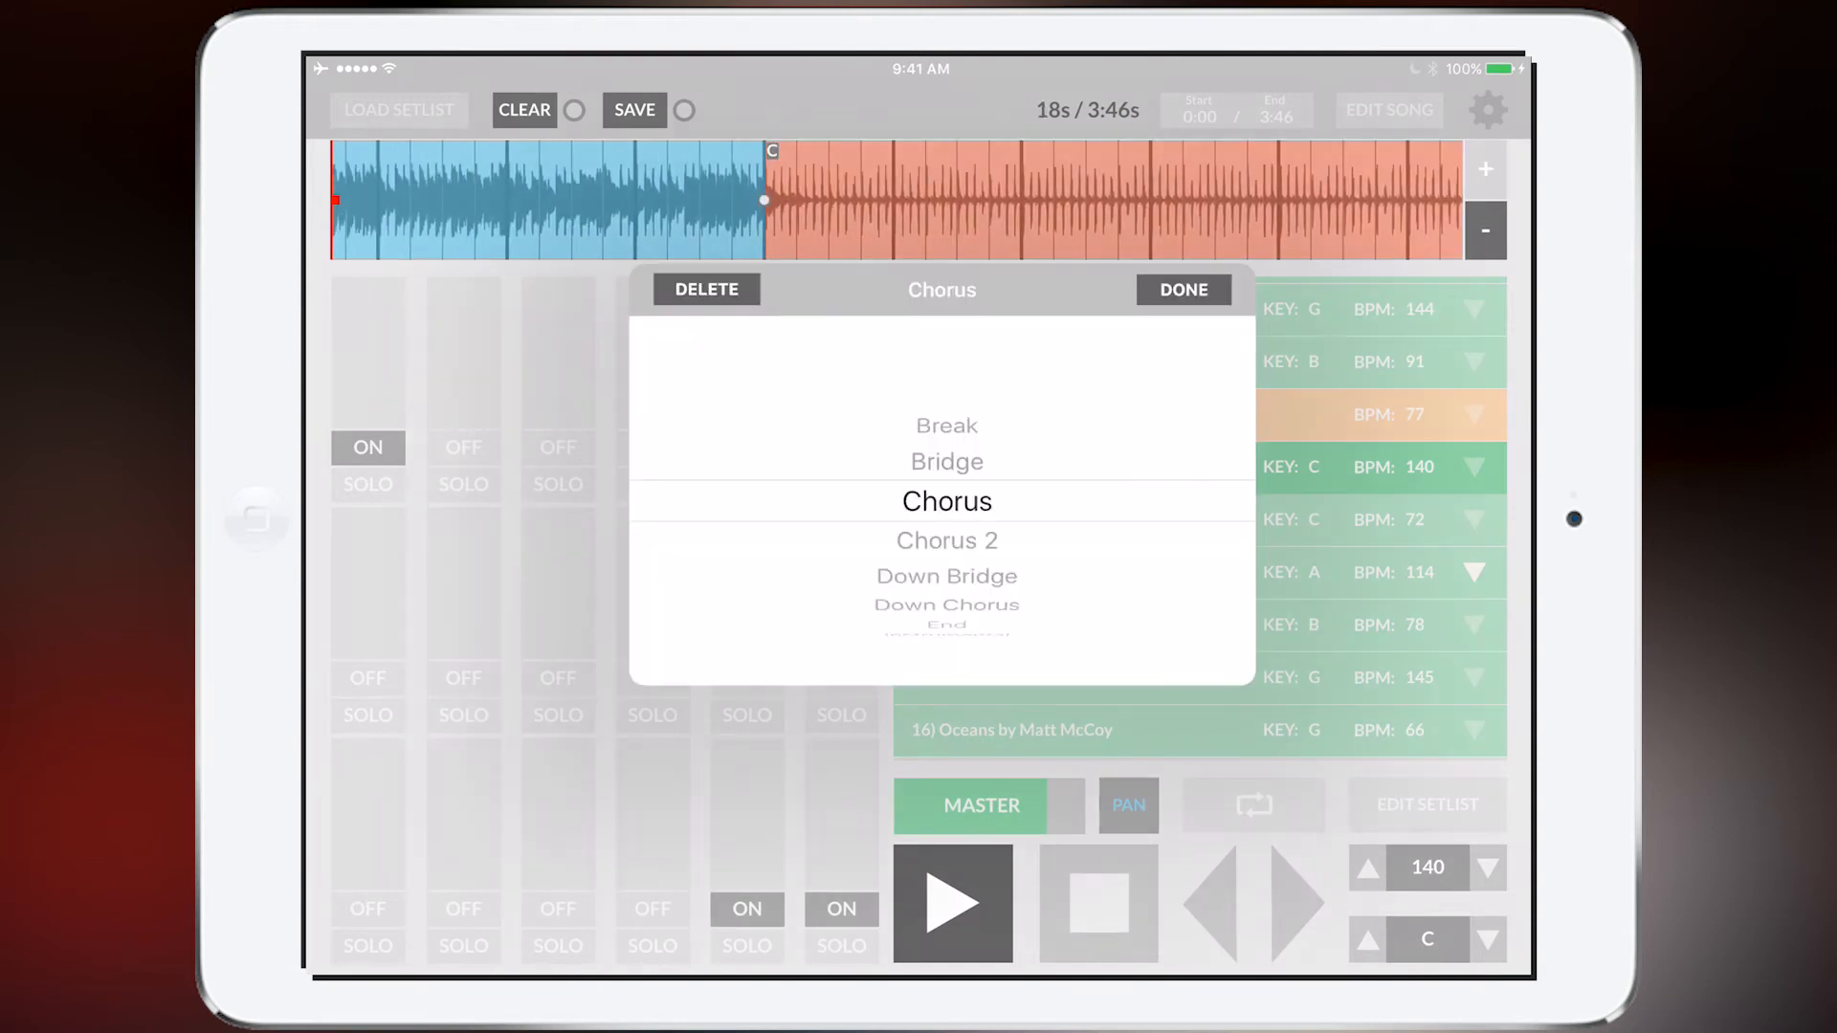
scroll(946, 502, down, 5)
scroll(946, 502, down, 3)
scroll(946, 502, down, 2)
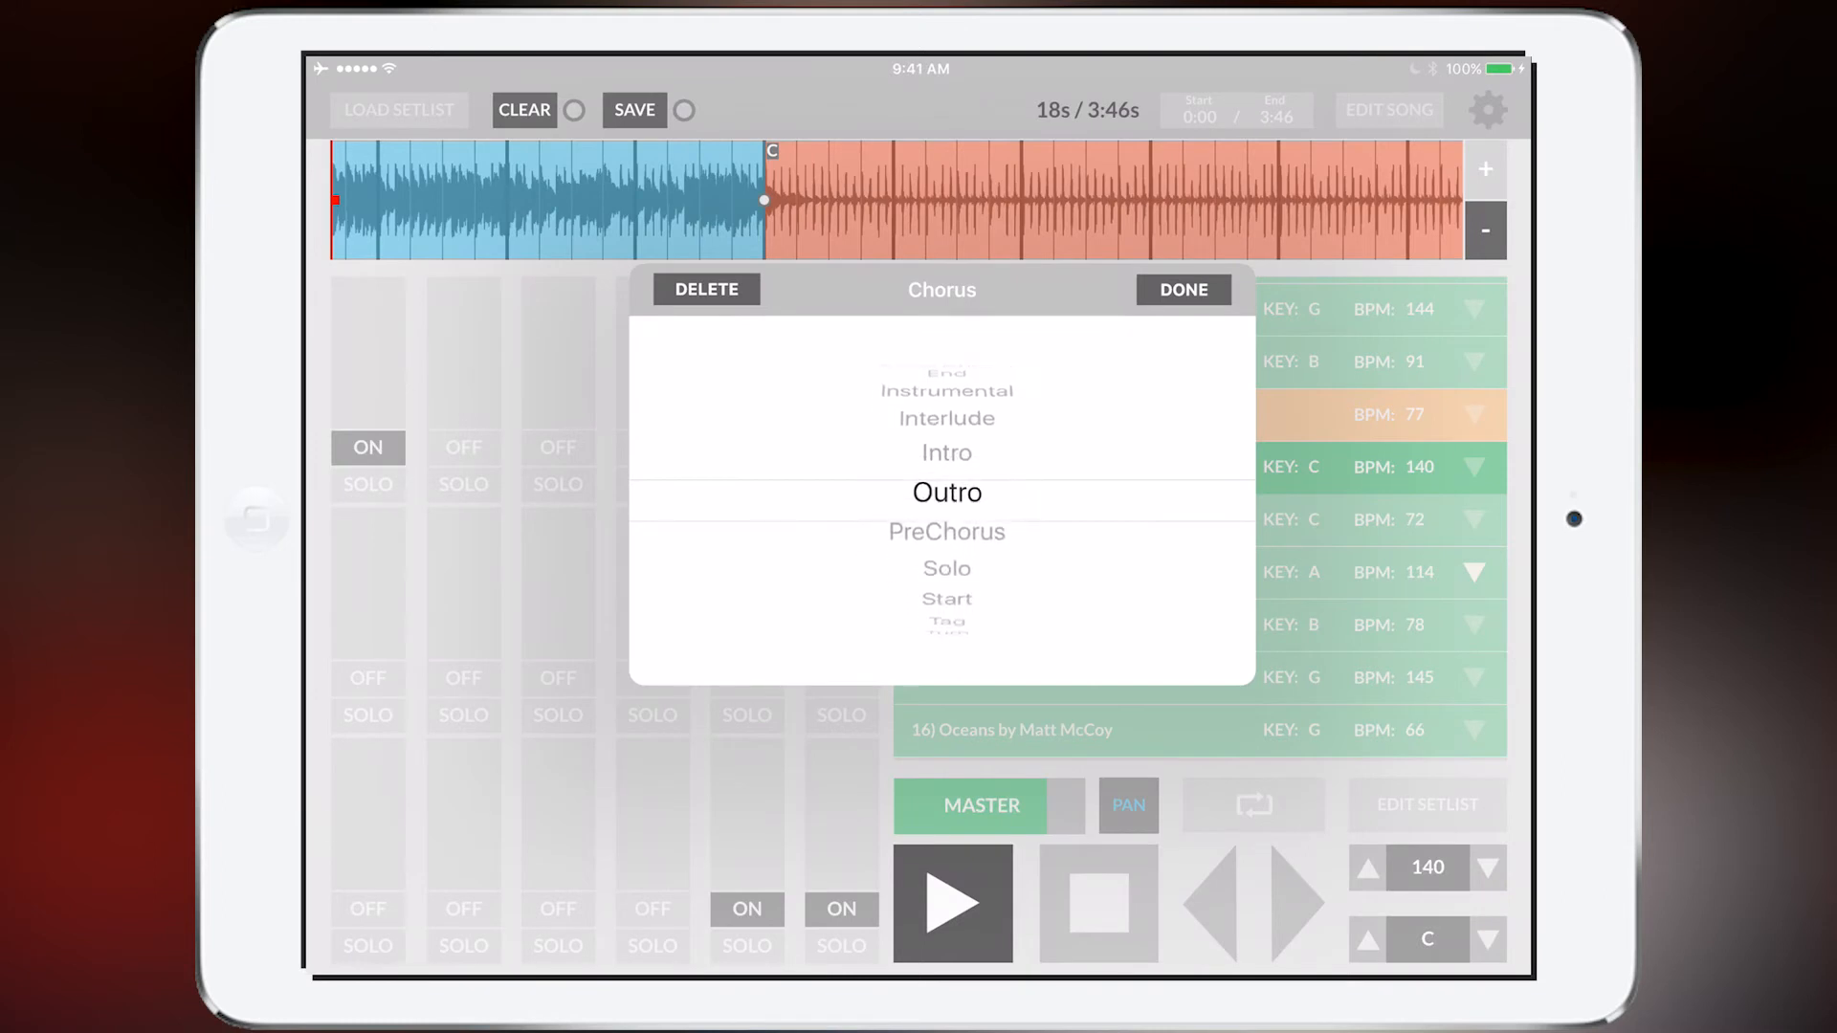
scroll(946, 501, down, 4)
scroll(946, 501, down, 2)
click(1182, 289)
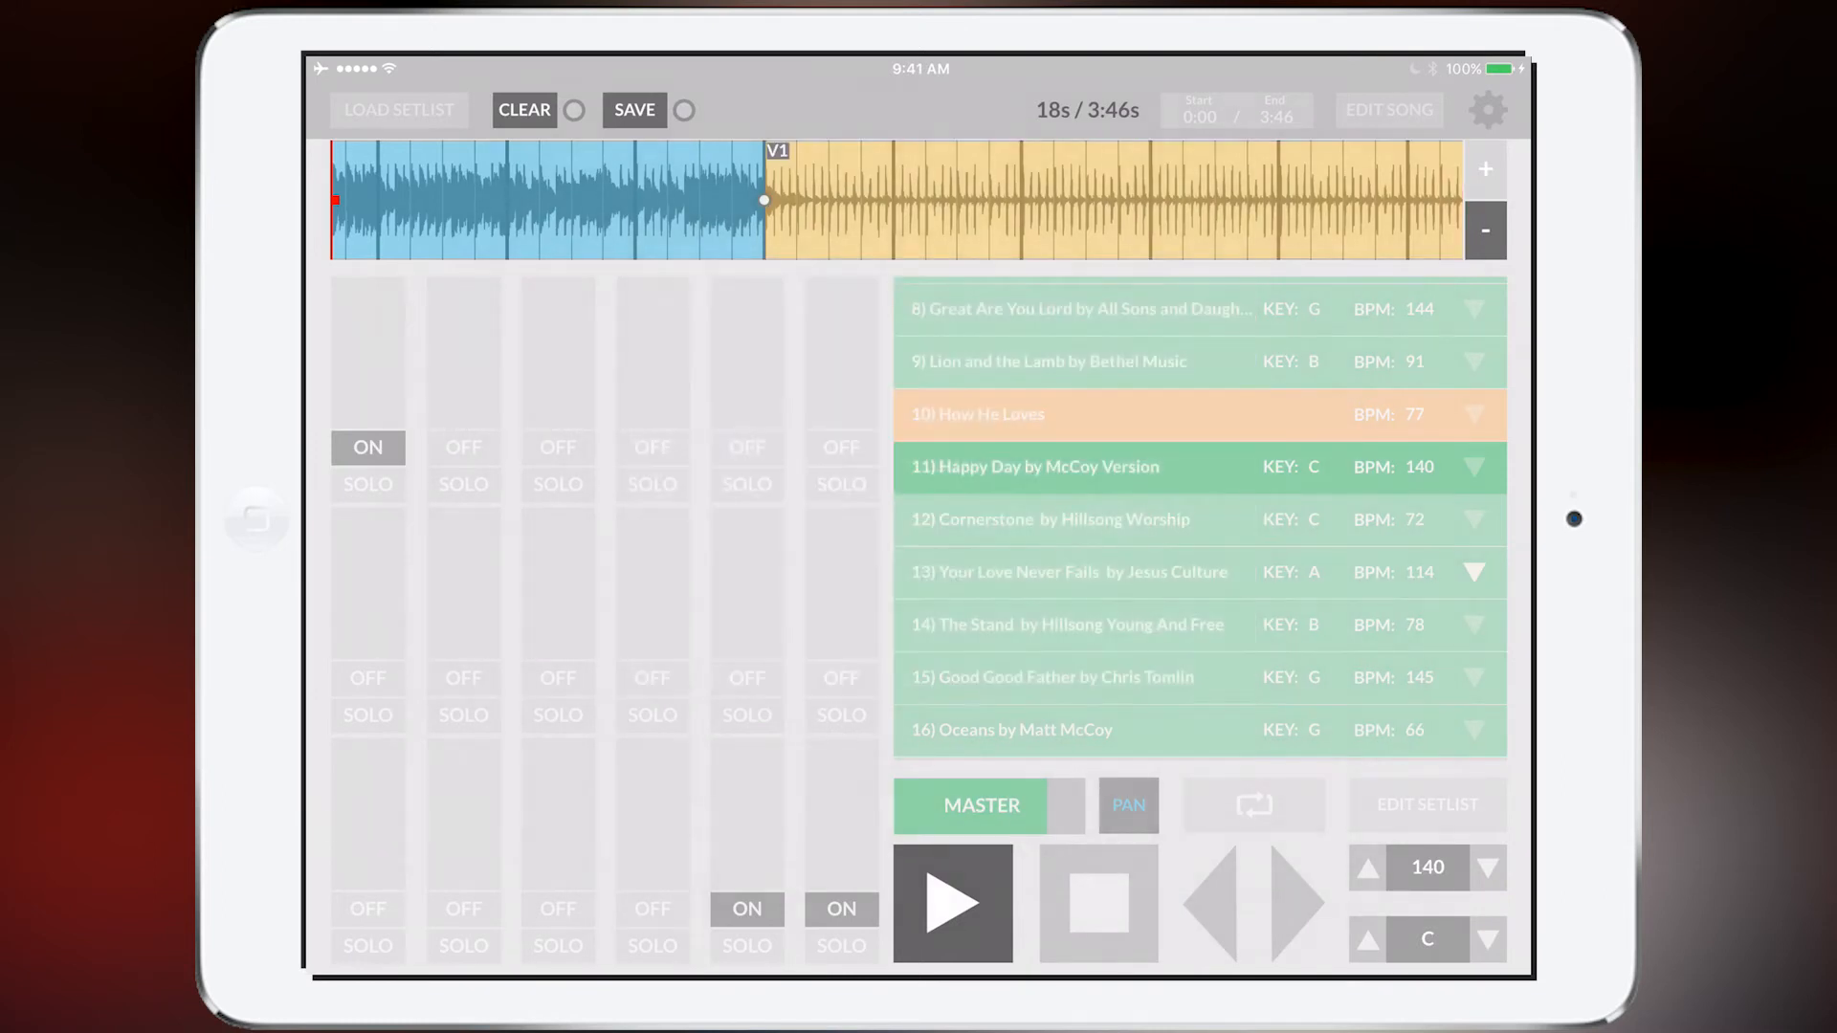
click(524, 109)
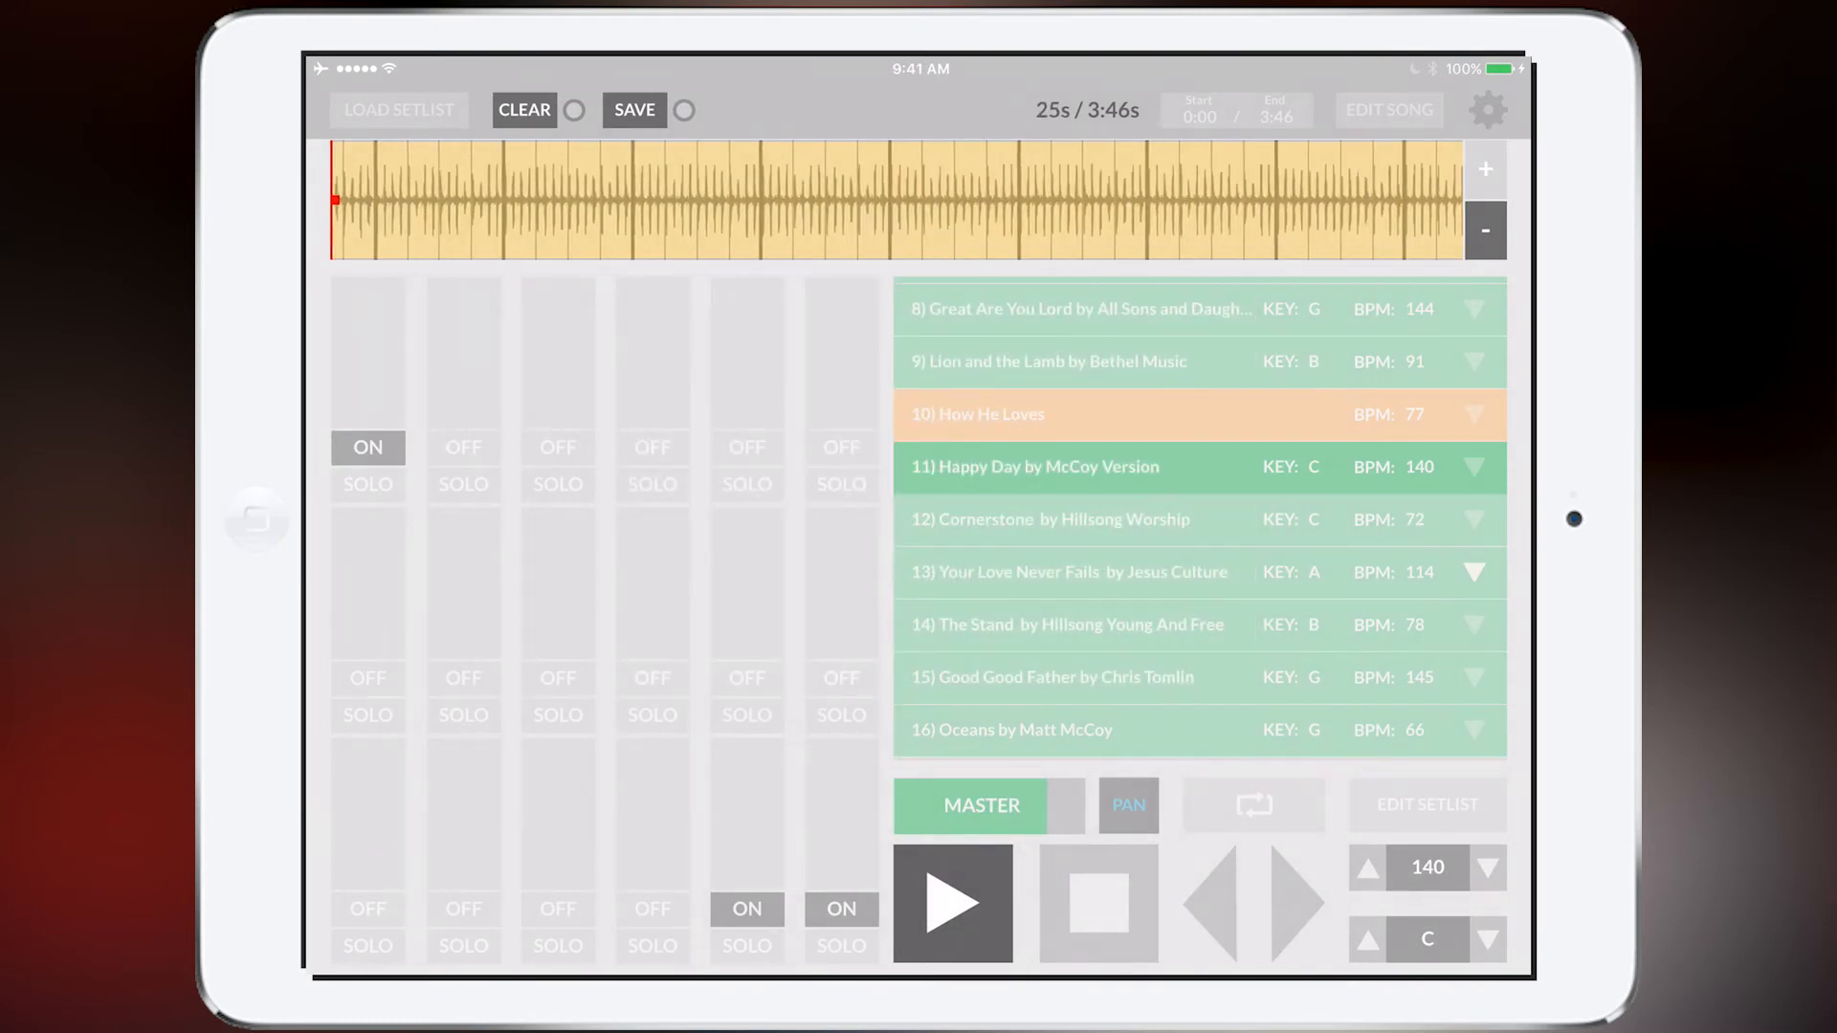
- Add a marker after Verse 1 and name it Chorus
click(538, 200)
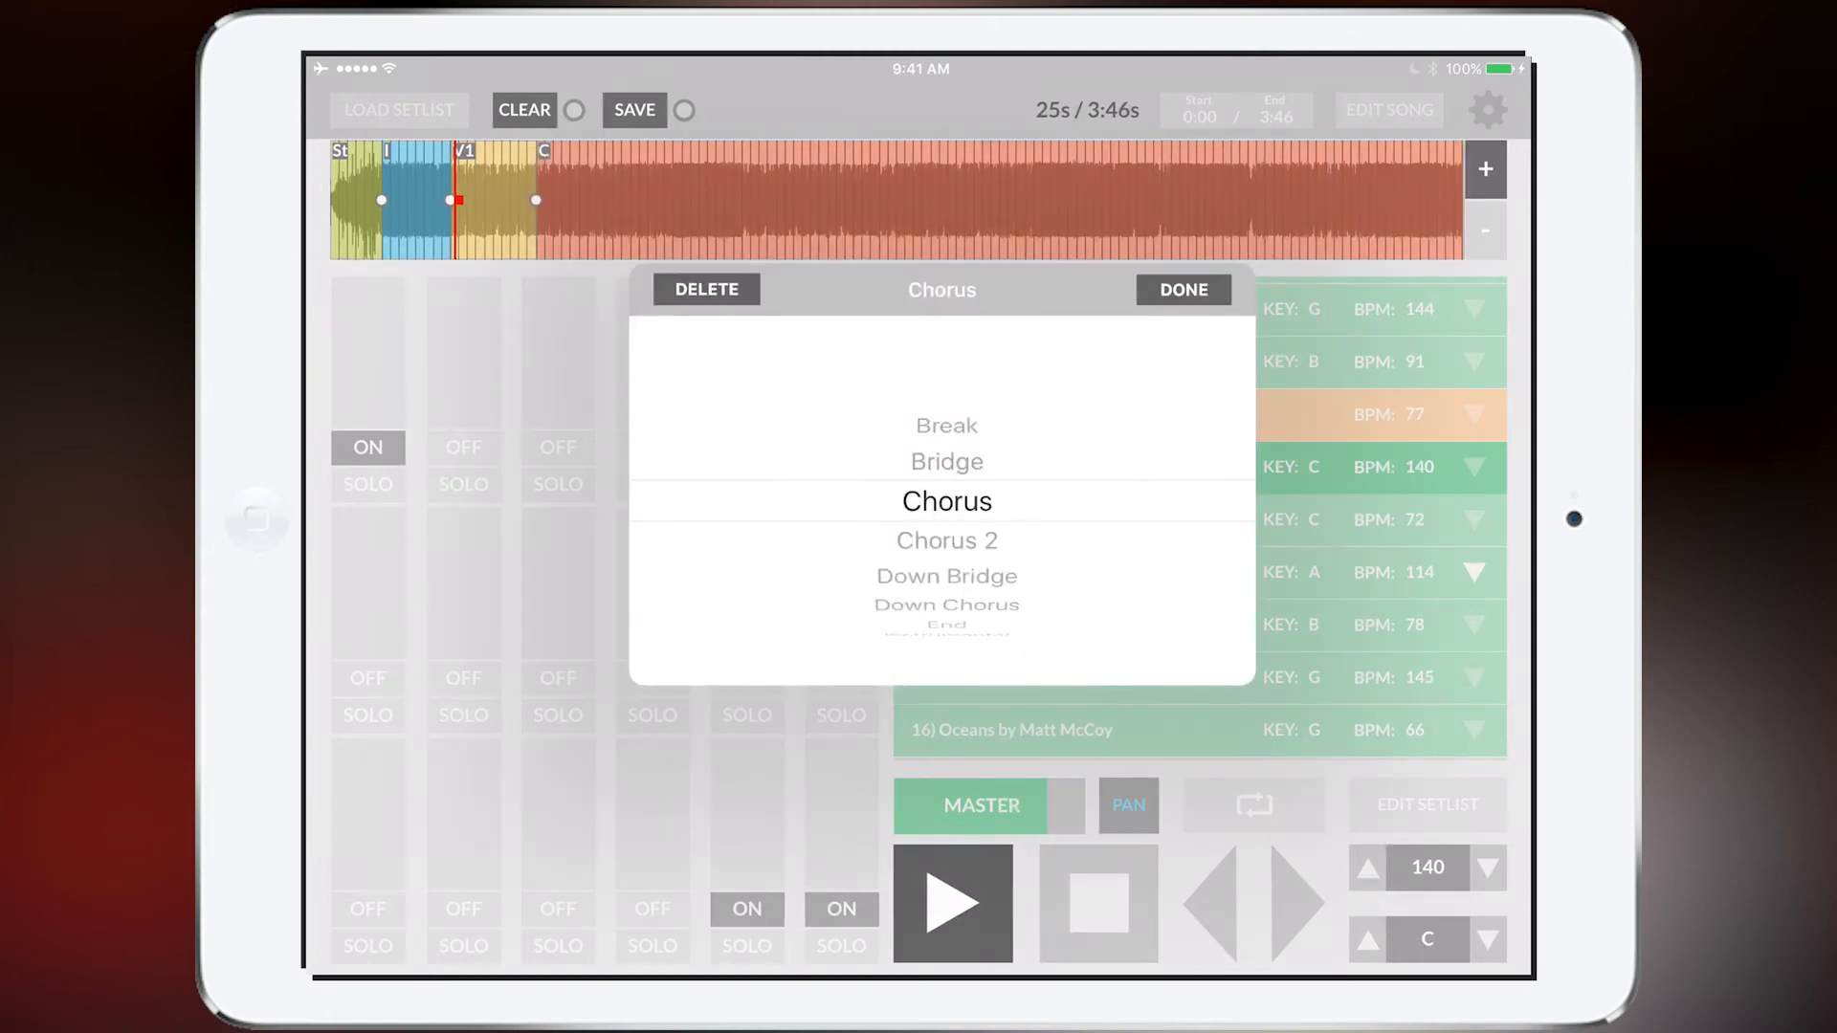
click(1183, 289)
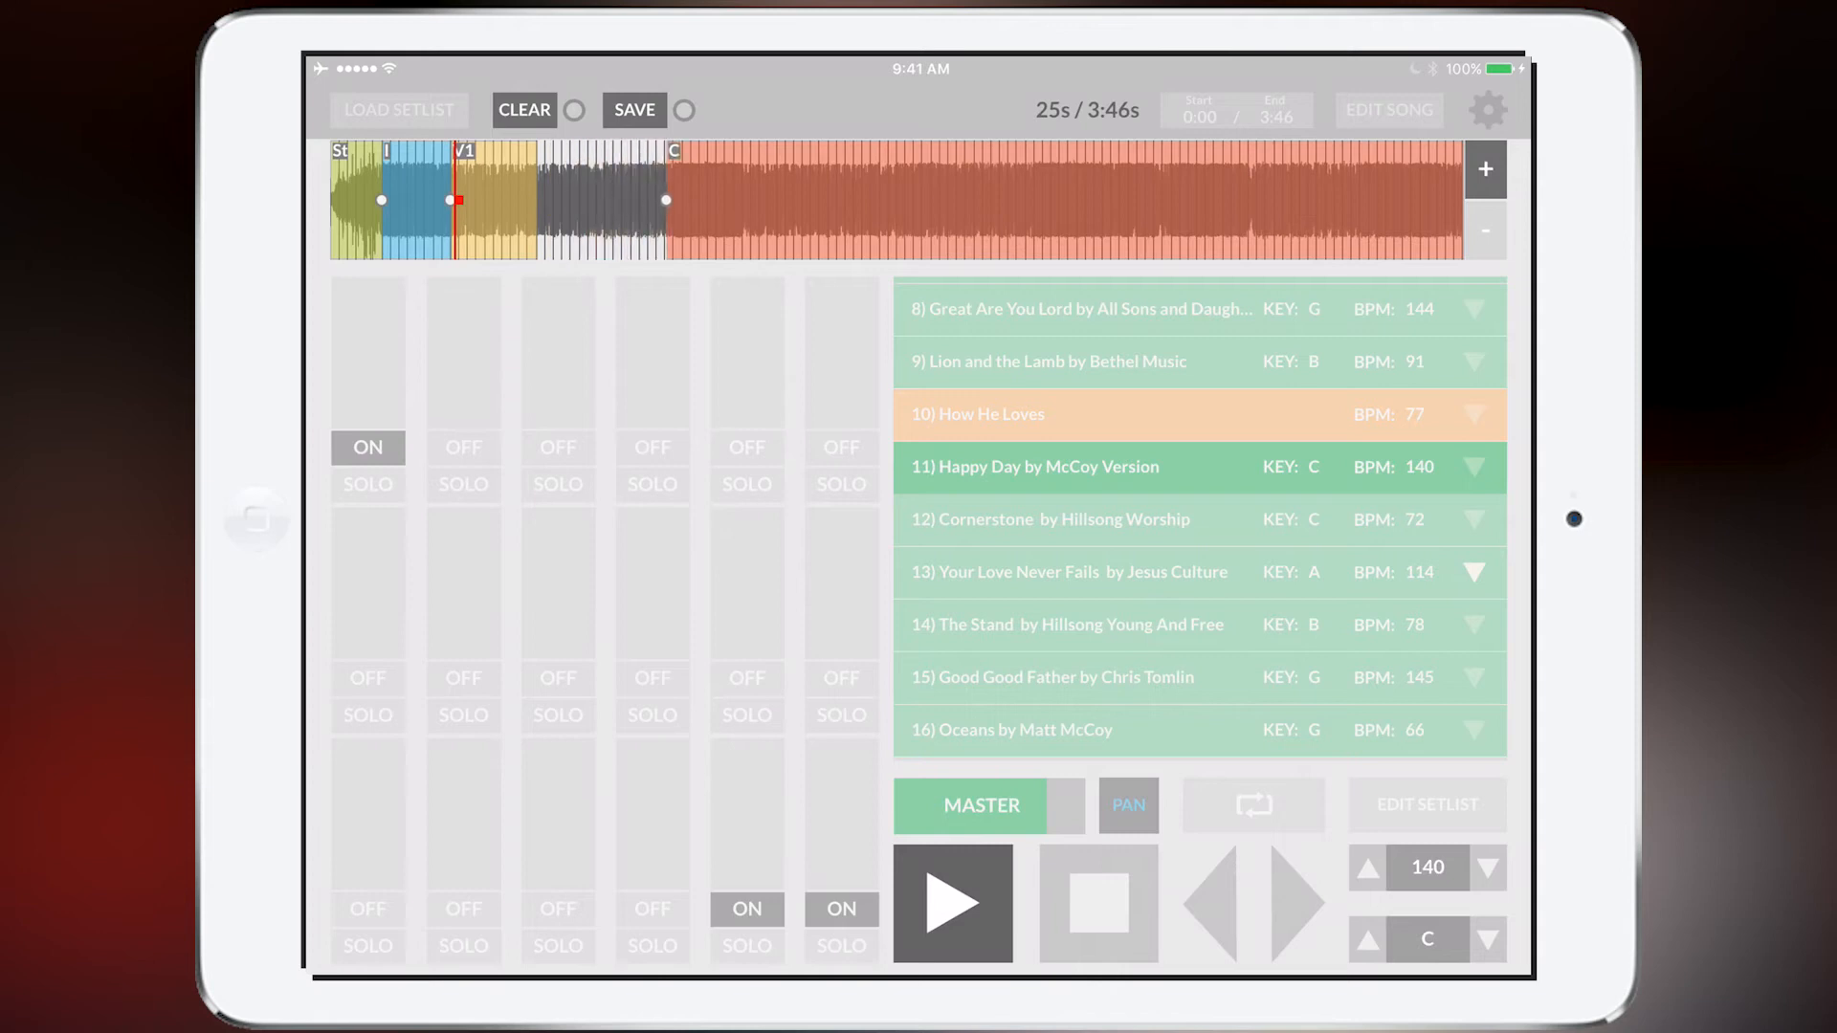
- Nudge the Chorus and blue section starts earlier, then zoom out to the whole song
mouse_move(666, 200)
mouse_down()
mouse_move(947, 201)
mouse_move(559, 201)
mouse_up()
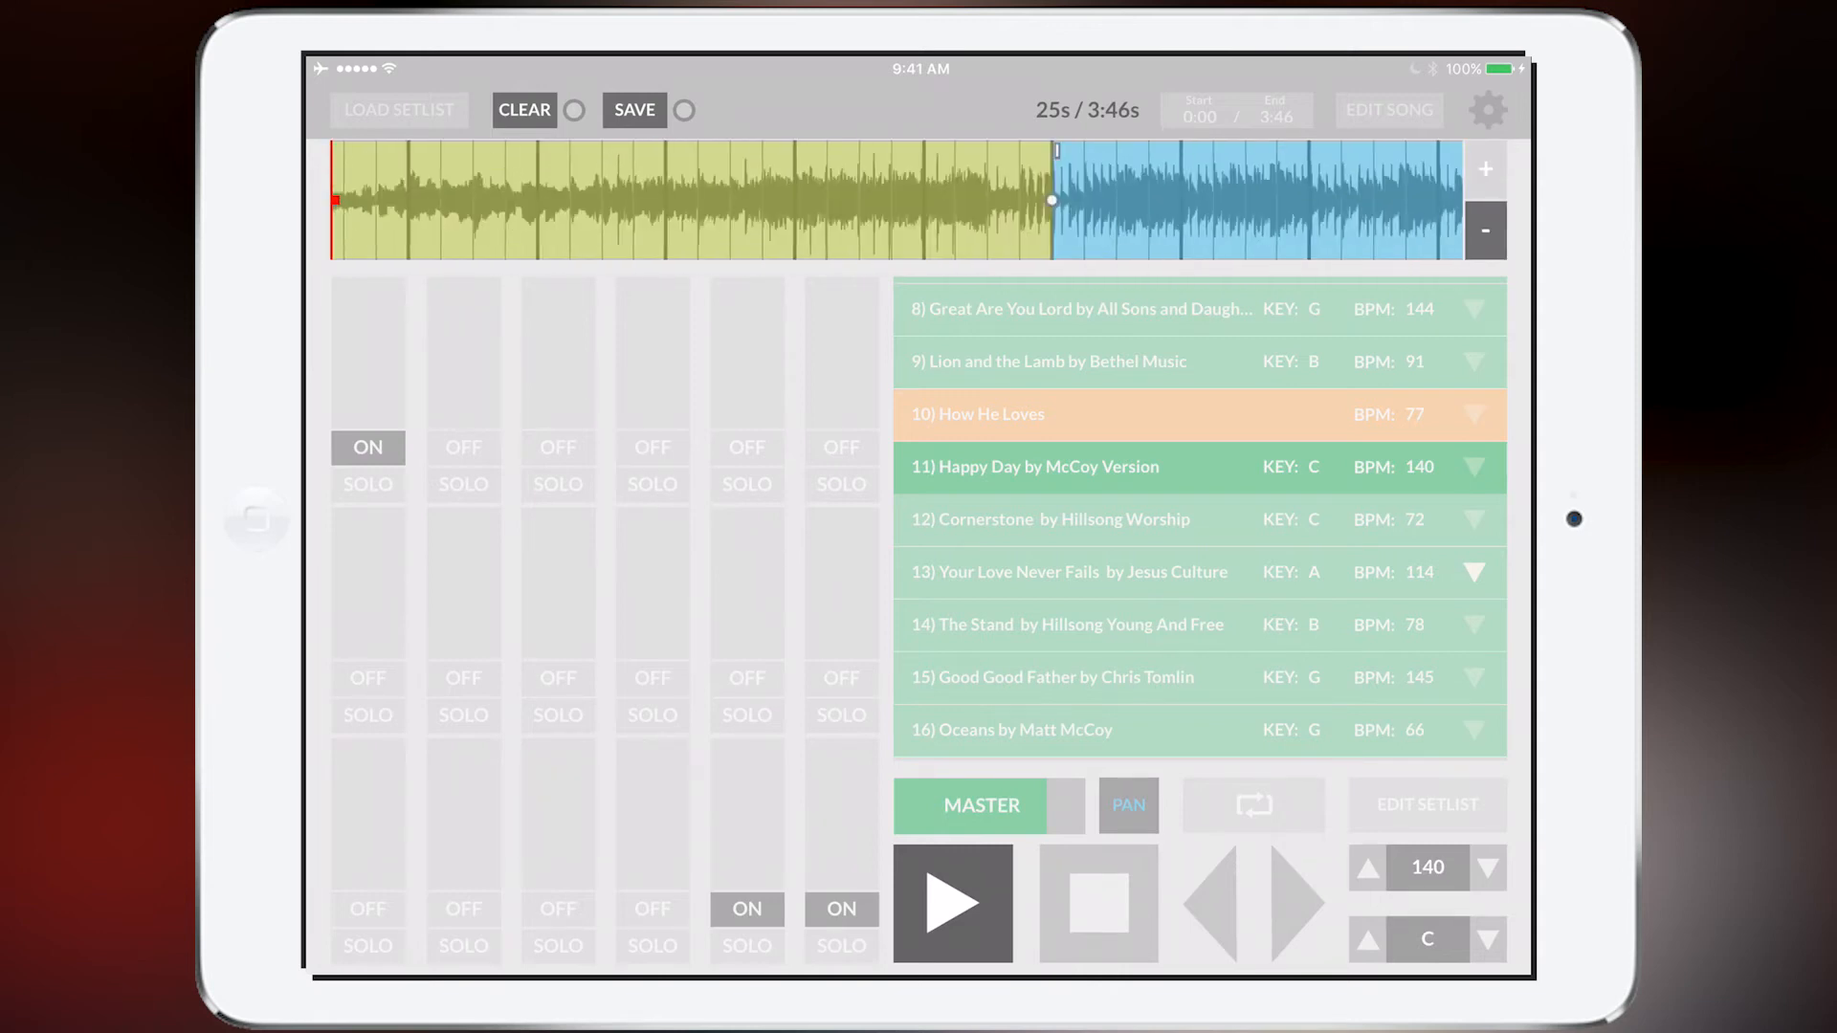
drag(904, 201, 893, 201)
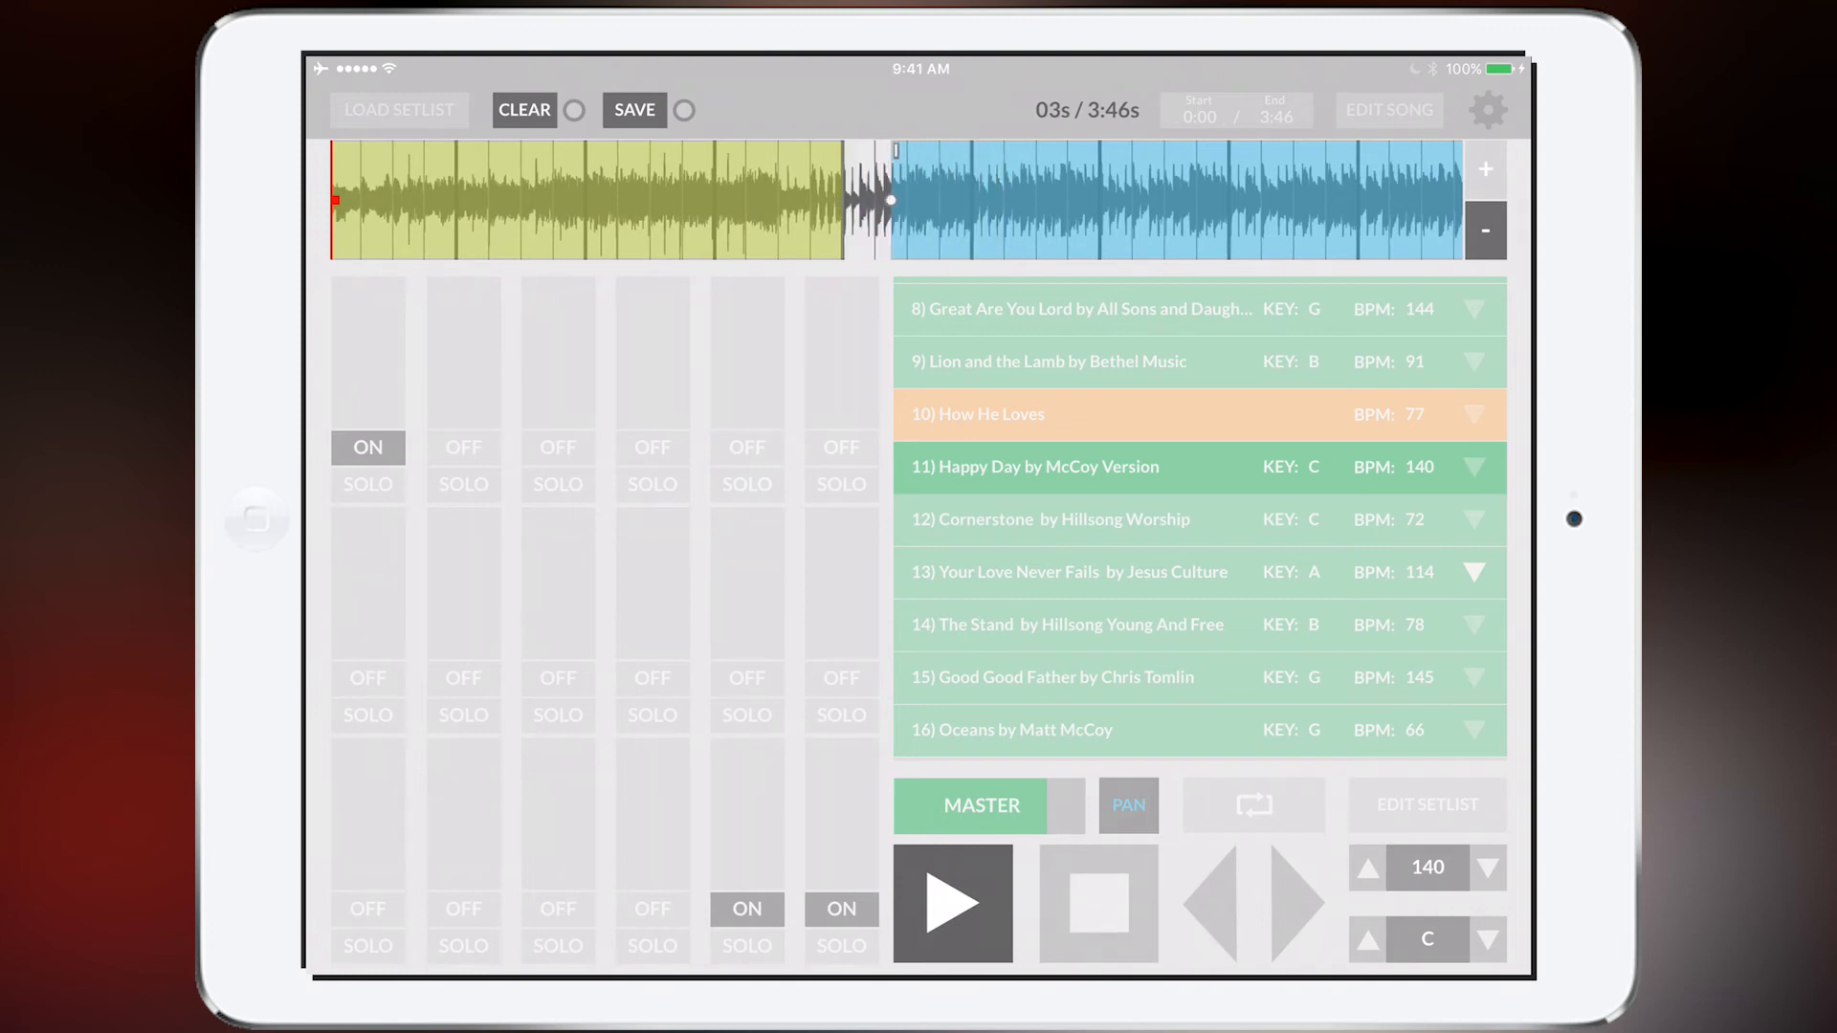
click(1484, 229)
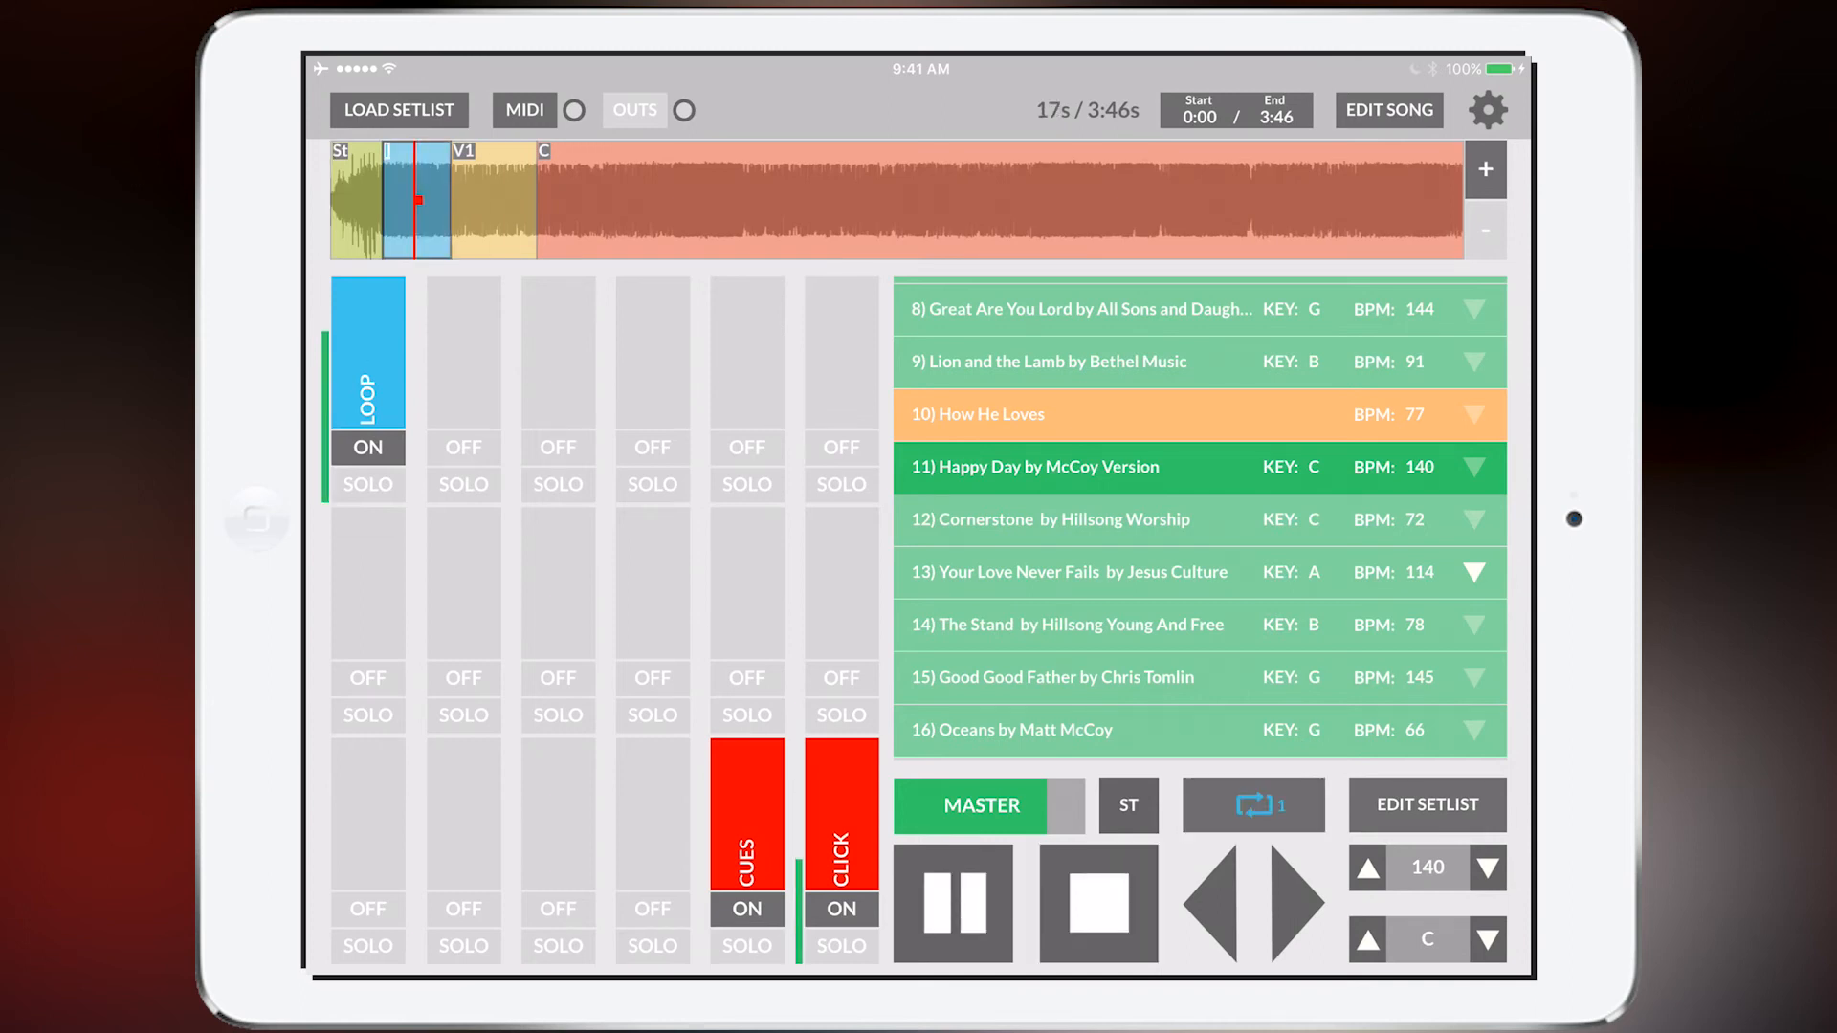
- Stop playback and, in Edit Arrangement, move Verse 1 ahead of the Intro
key(space)
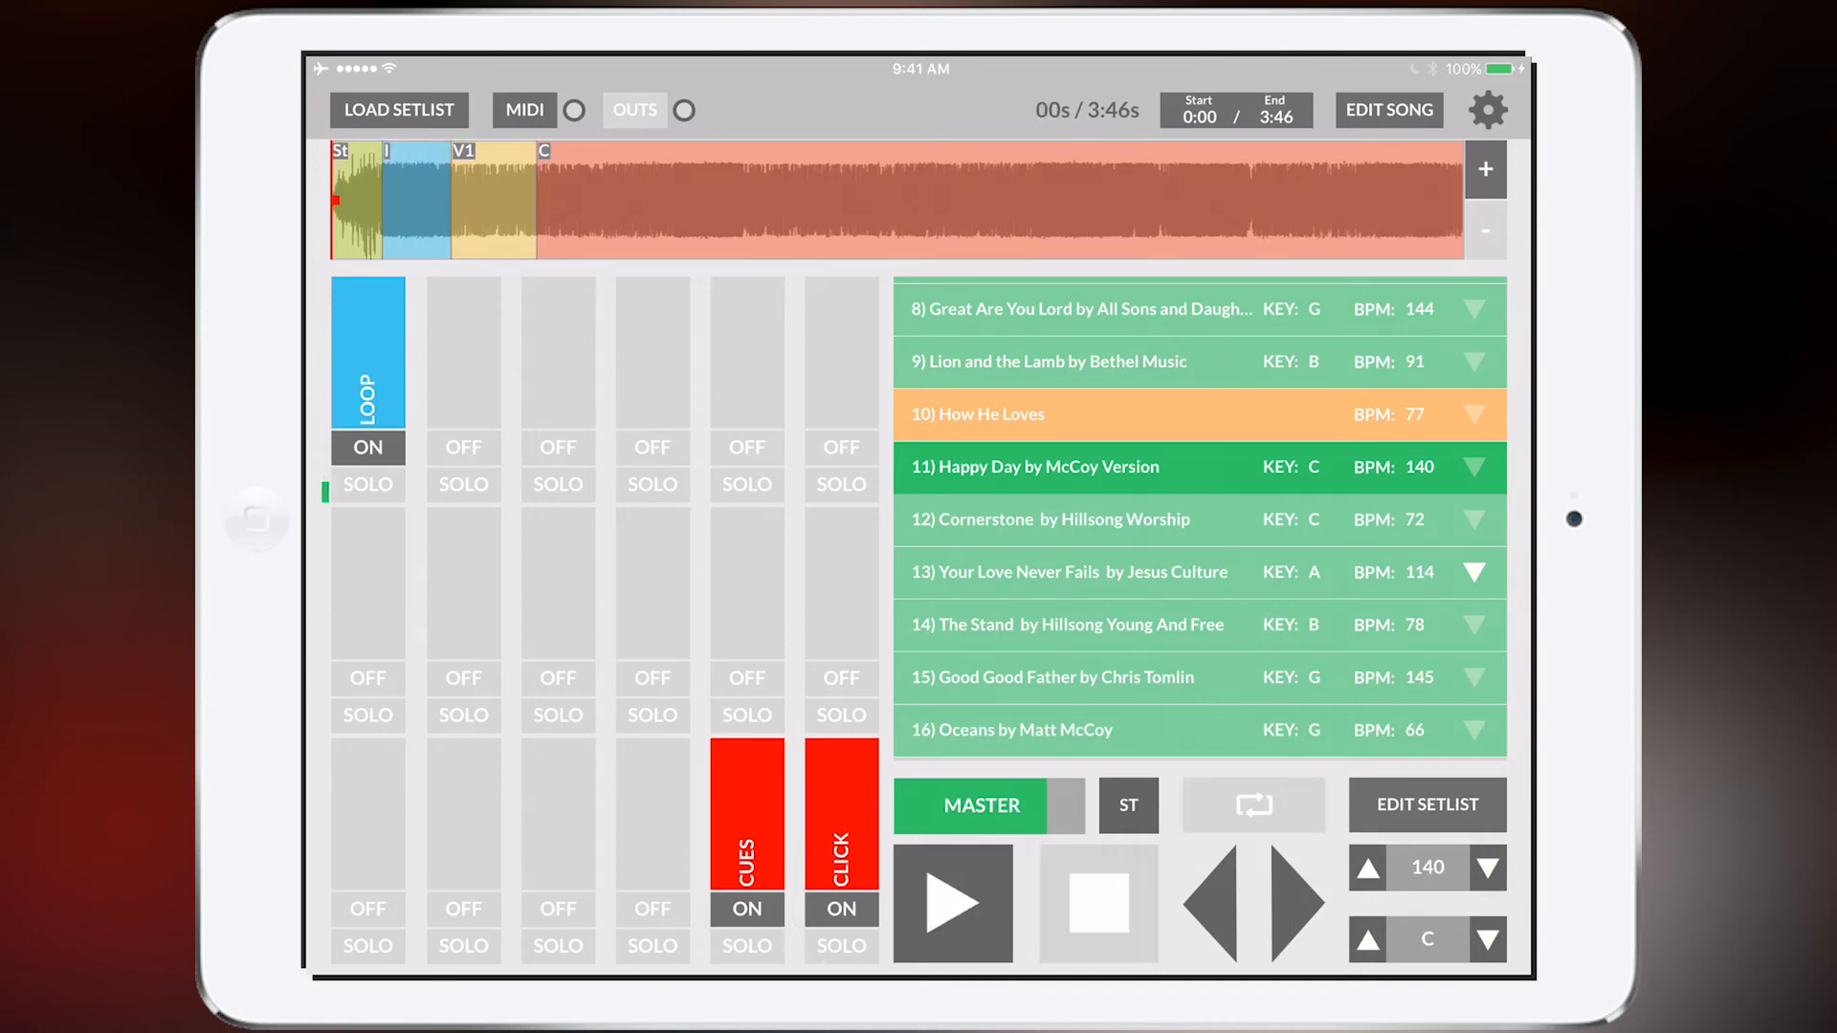
click(1389, 110)
click(1373, 247)
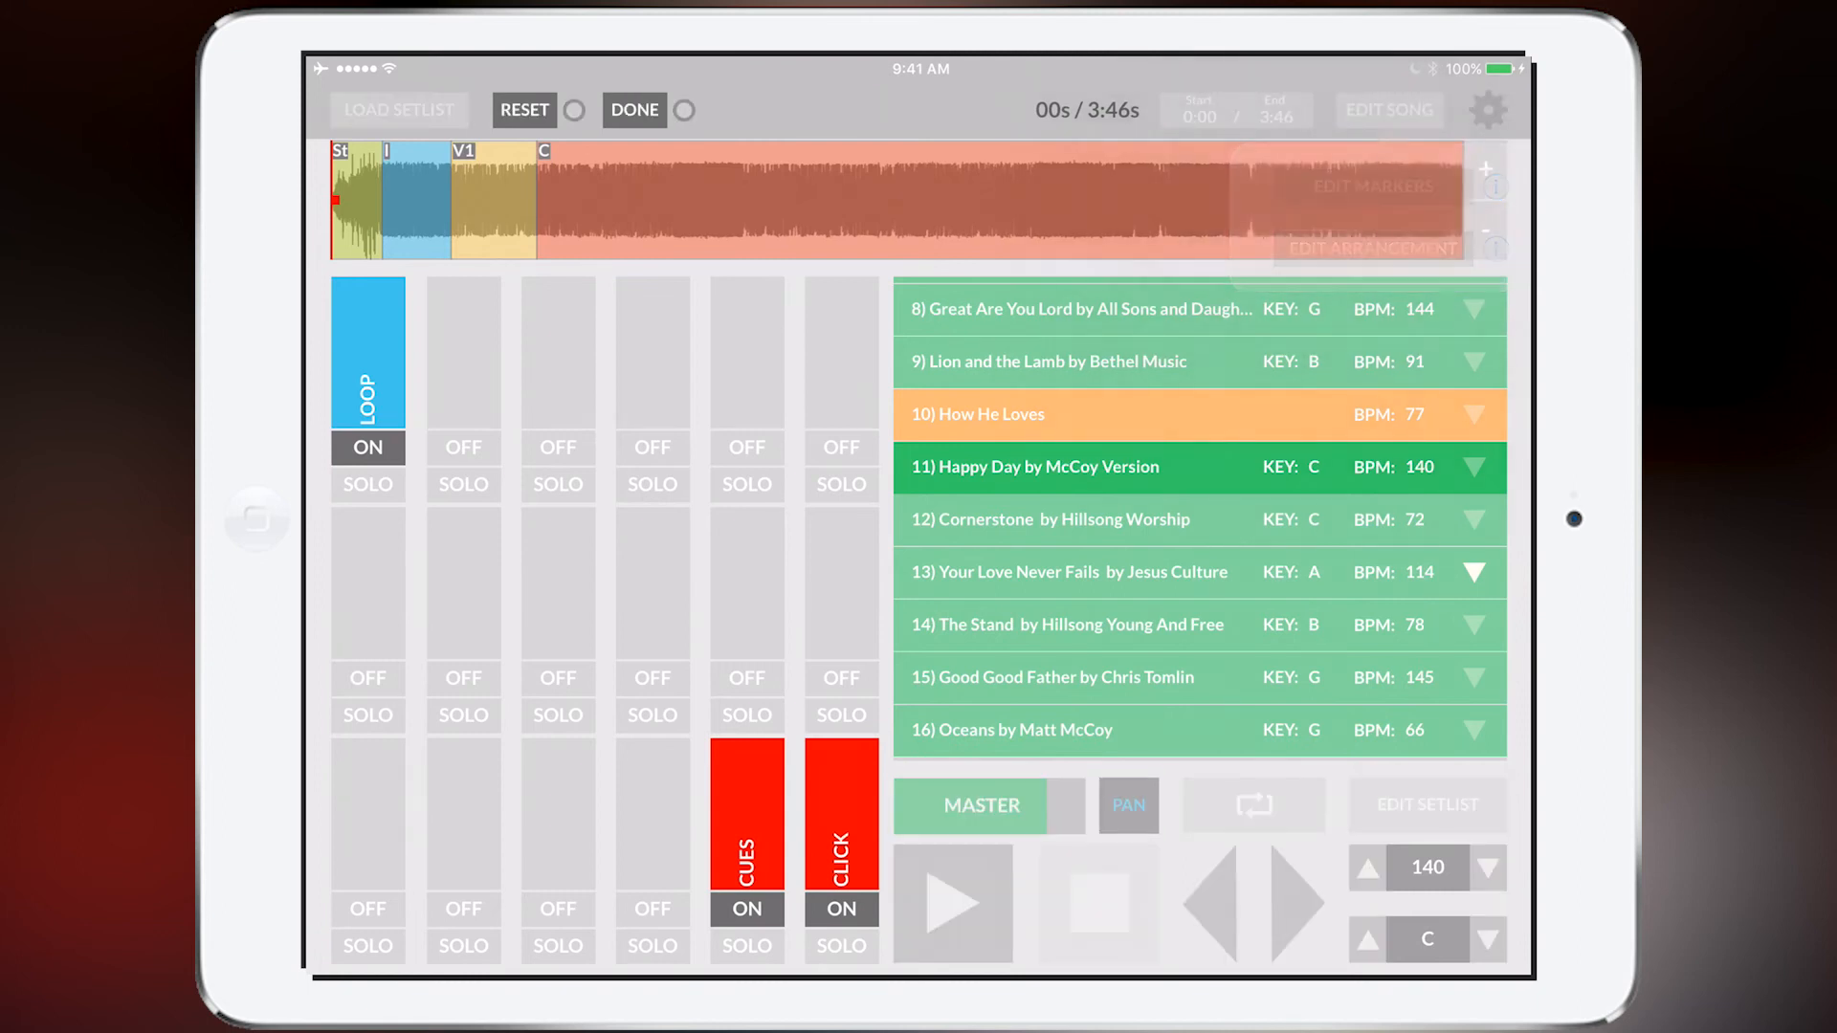
drag(473, 208, 416, 200)
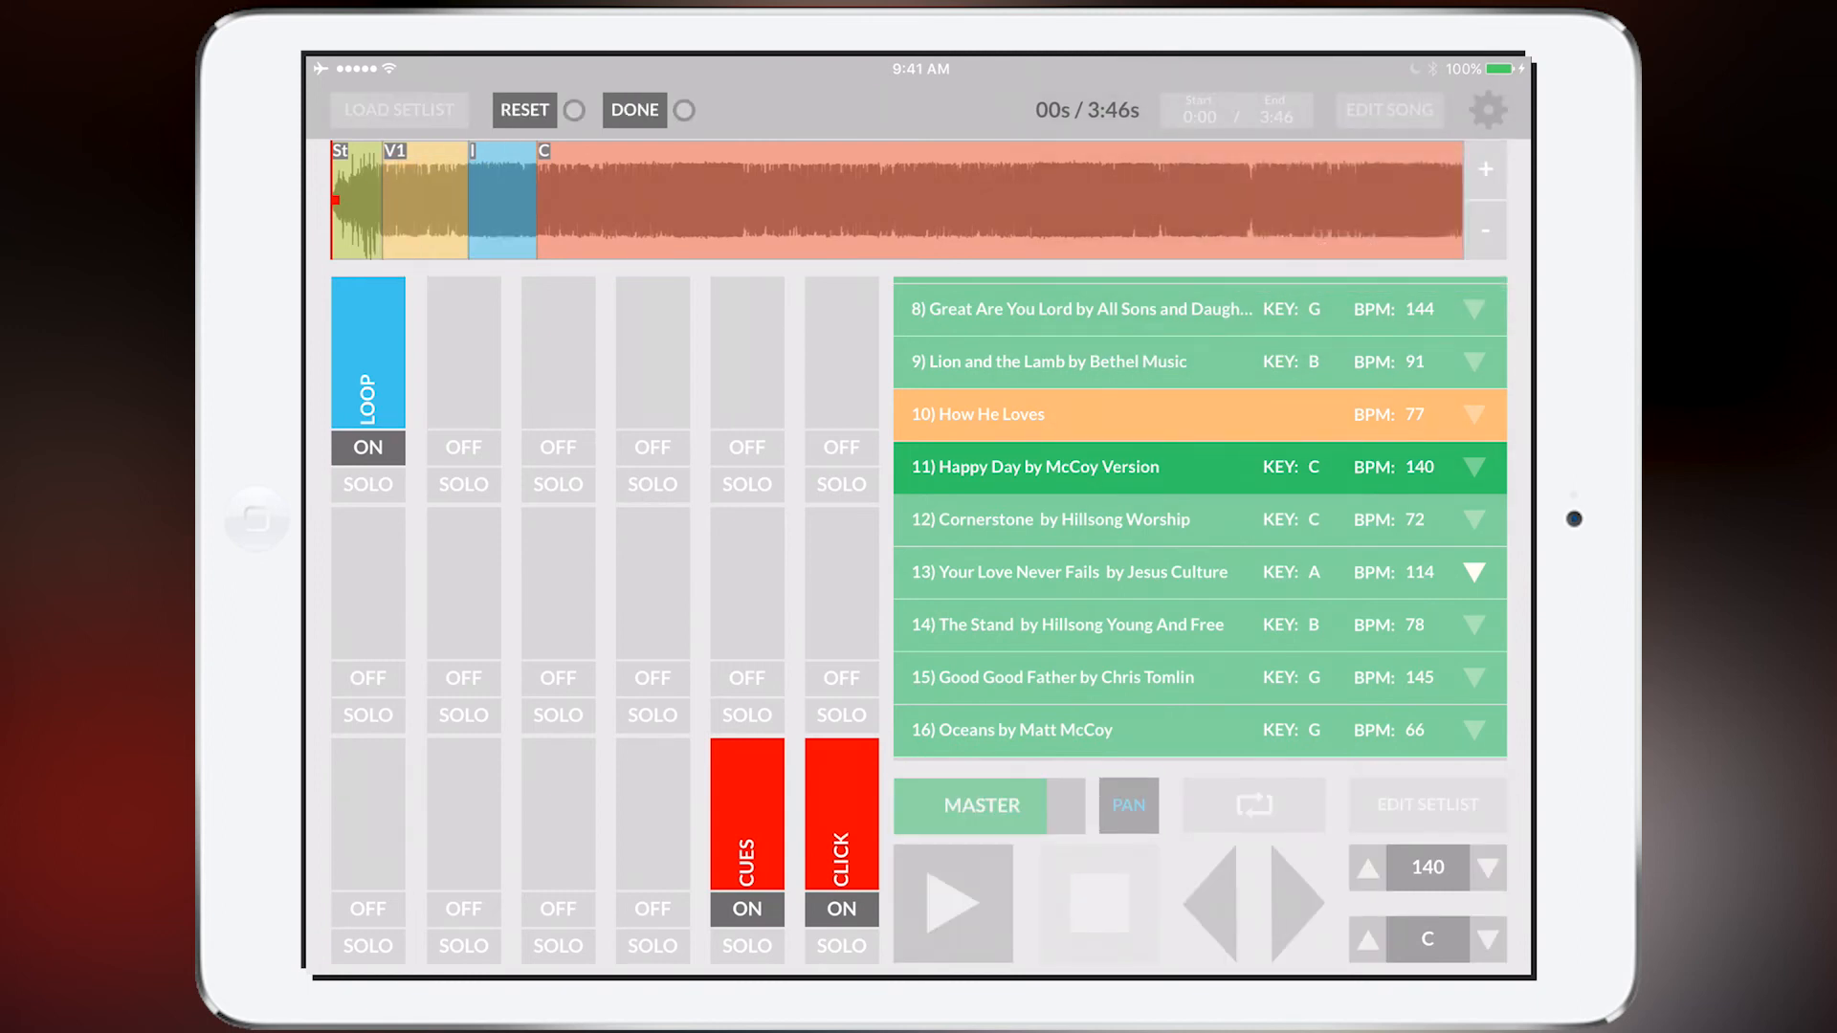